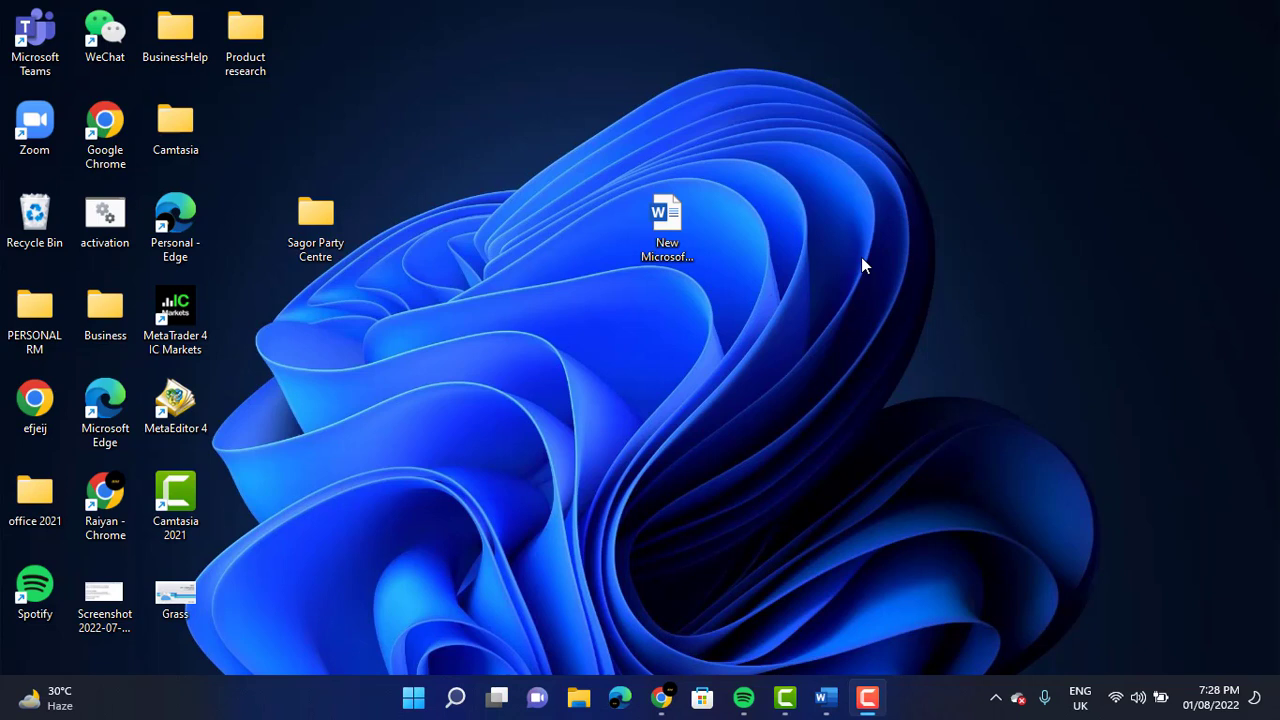
Step: Switch to Chrome showing the Fiverr Seller Dashboard with 0 active orders
key("alt+Tab")
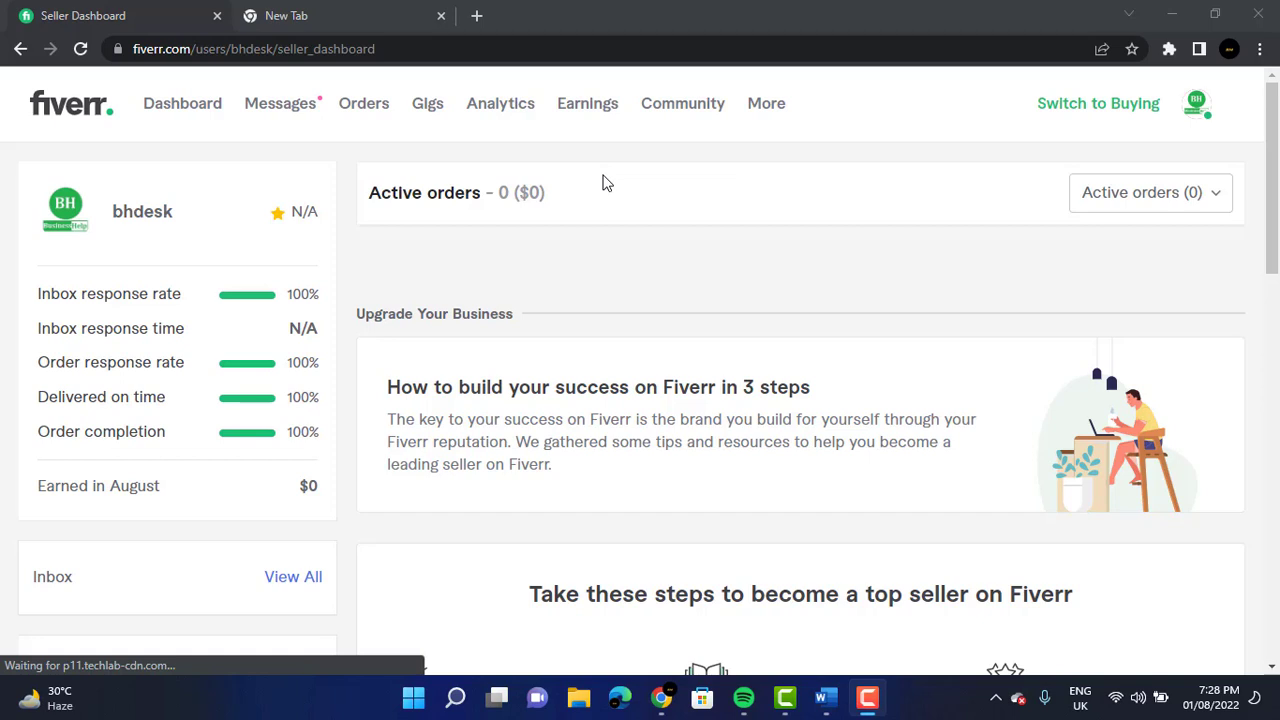
Step: Start creating a new gig from the Gigs page
left_click(429, 106)
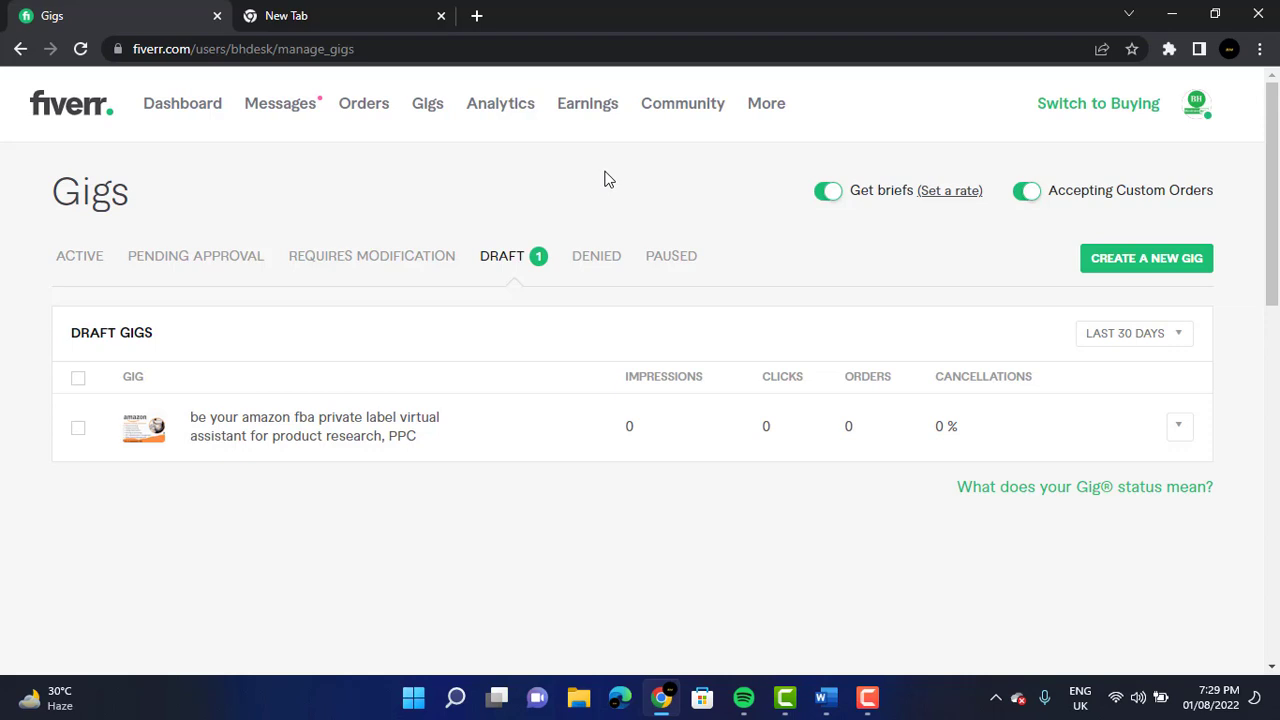
left_click(1143, 279)
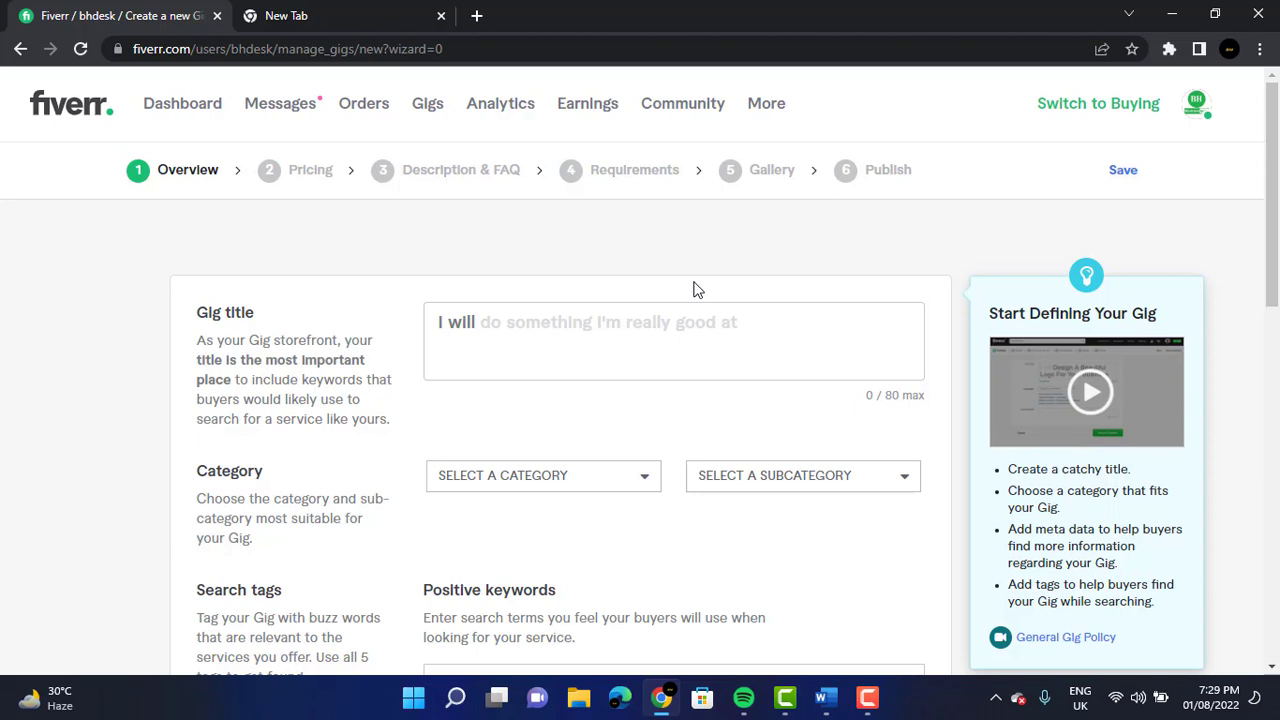
Step: Paste the gig title 'I will be your amazon fba private label virtual assistant for product research, PPC'
type("be your amazon fba private label virtual assistant for product research, PPC")
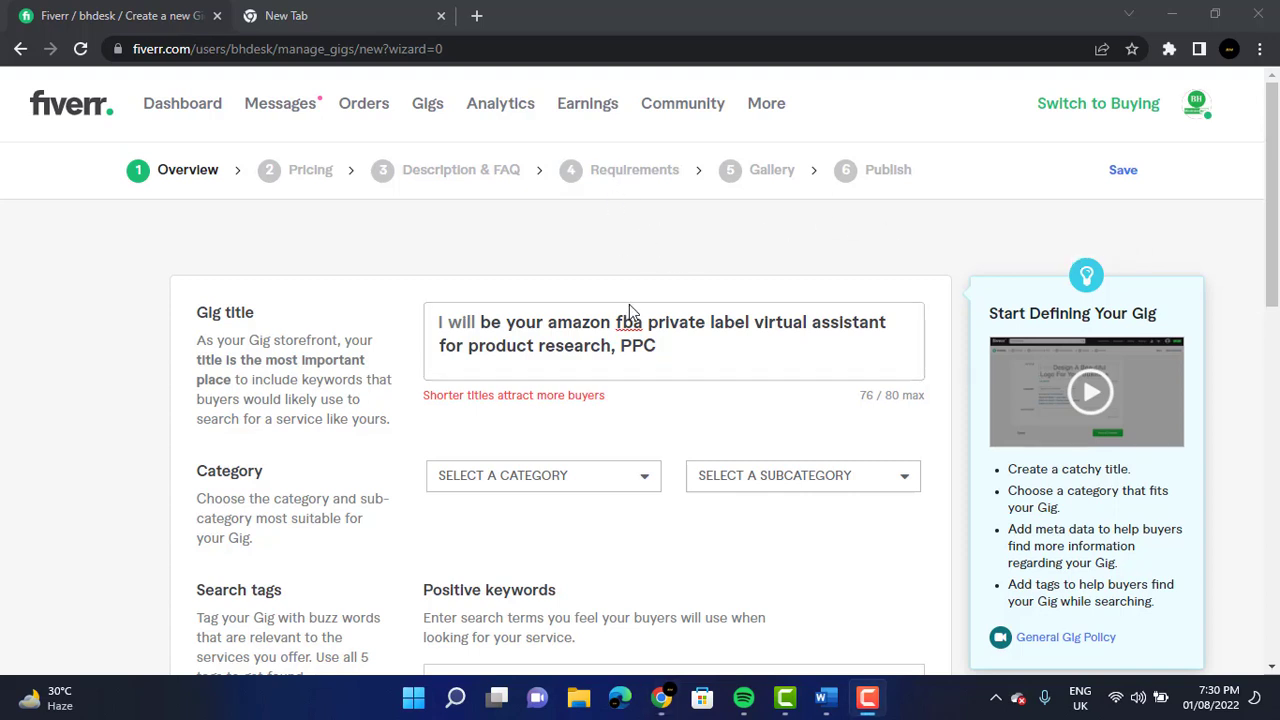
Step: Set the gig category to Business and the subcategory to E-Commerce Management
left_click(621, 483)
left_click(621, 481)
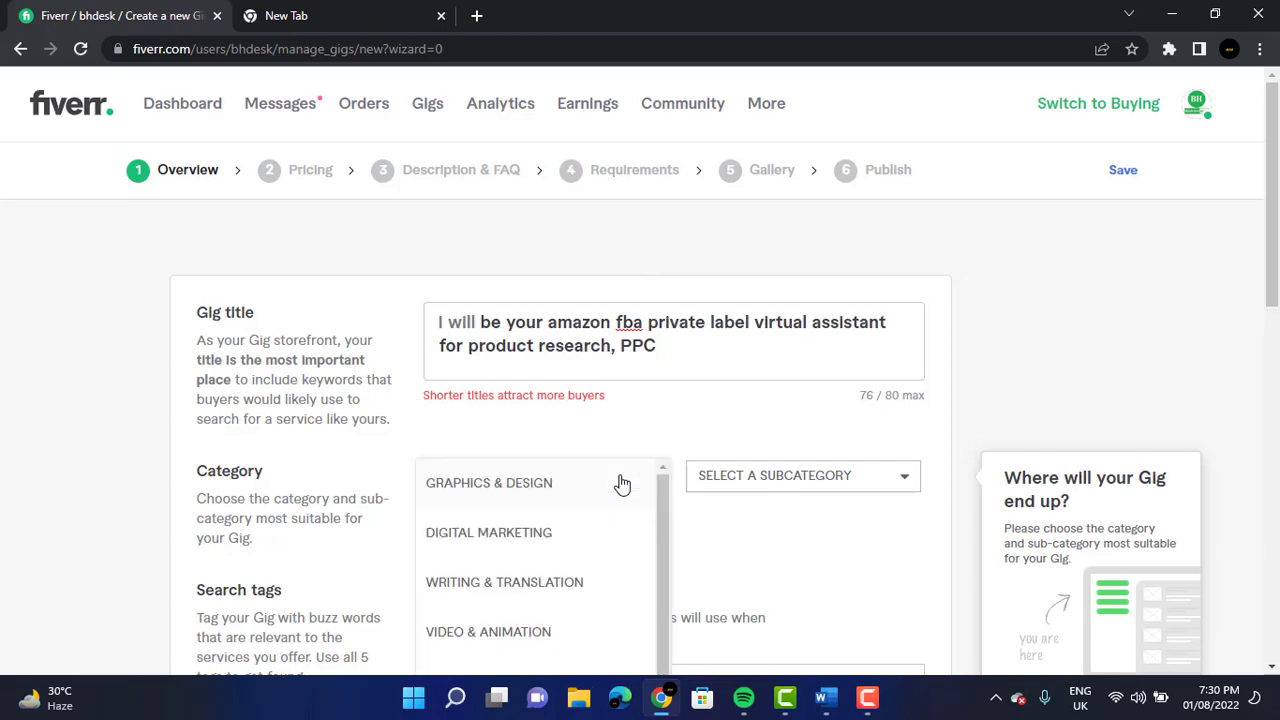
left_click_drag(660, 537, 669, 614)
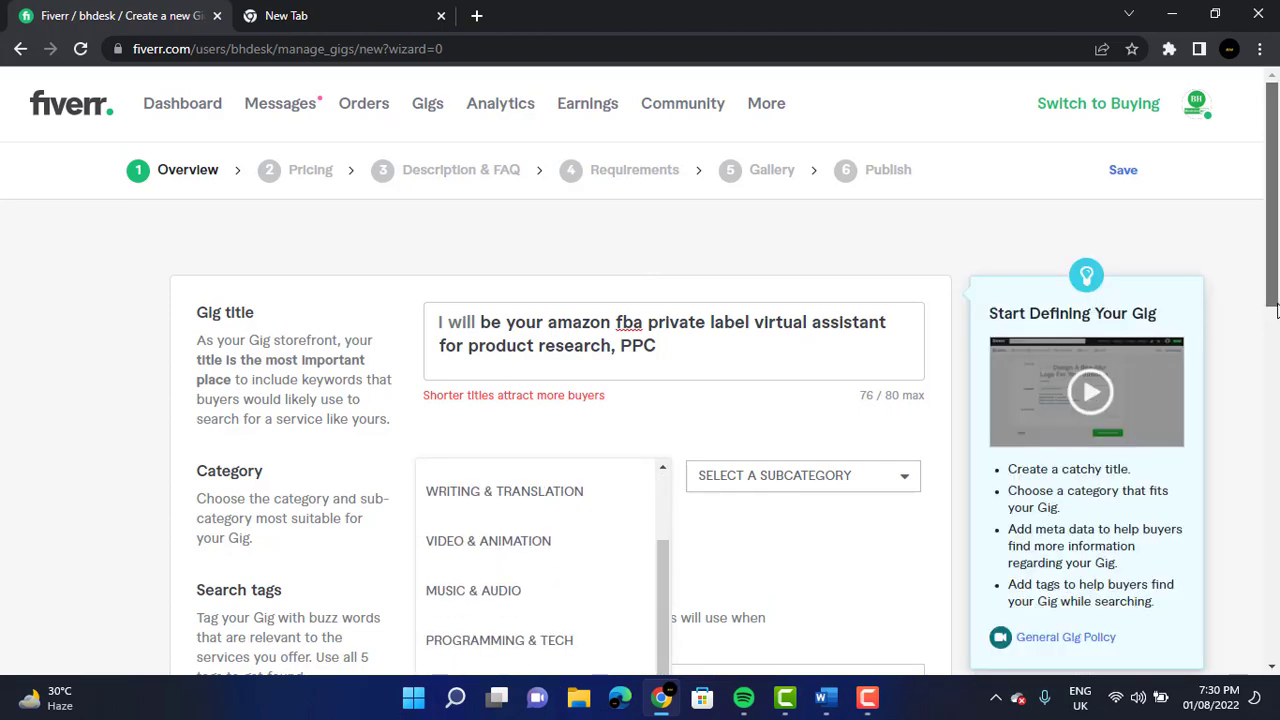
scroll(872, 457, "down", 2)
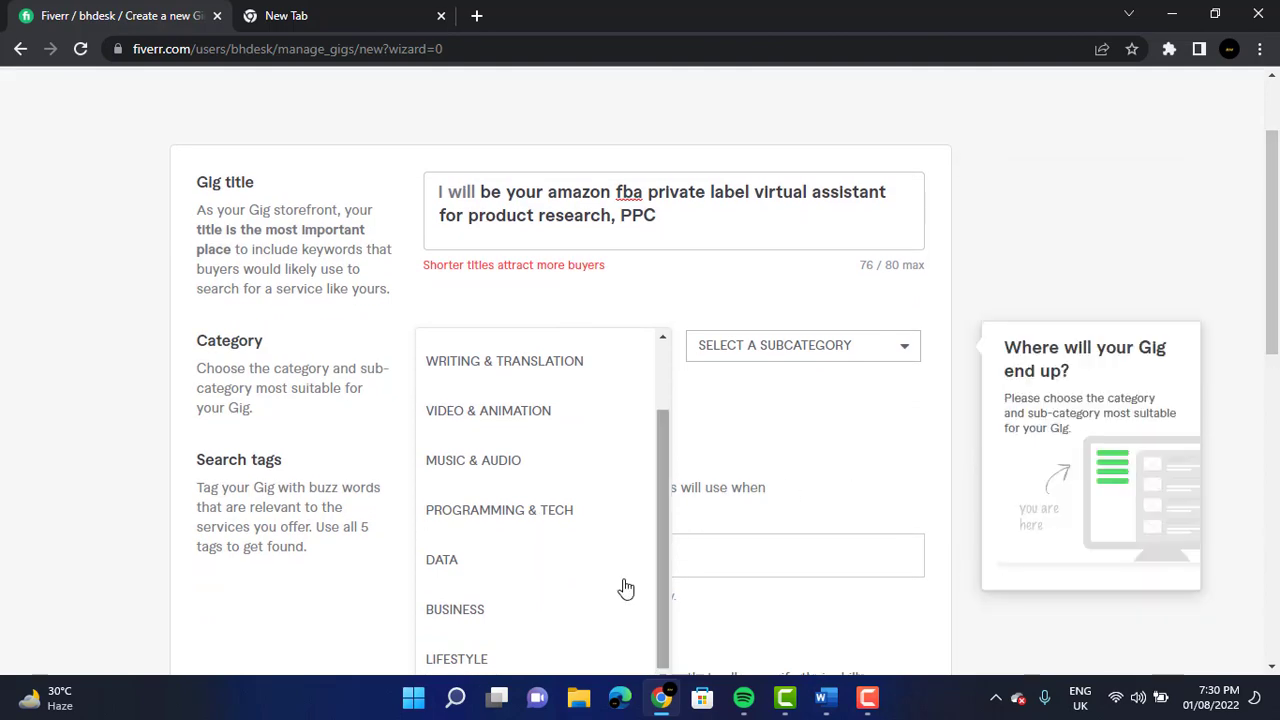
left_click(576, 612)
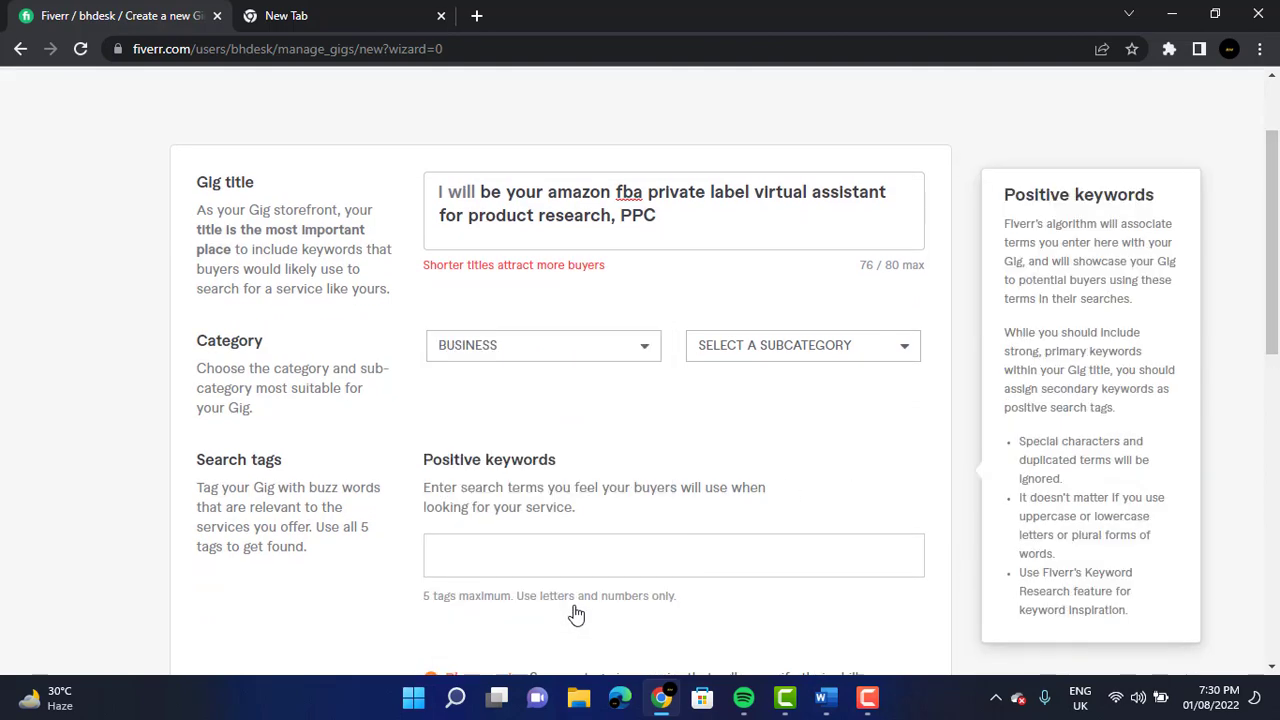
left_click(769, 347)
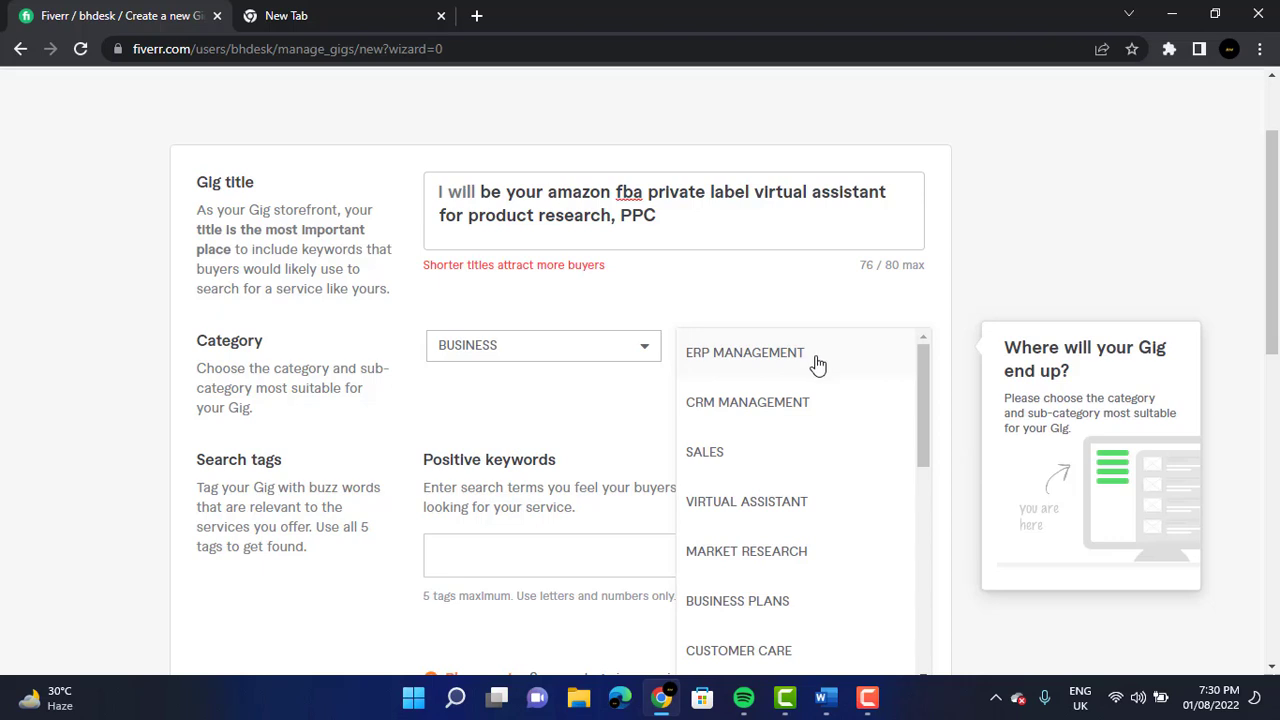
left_click_drag(922, 432, 922, 466)
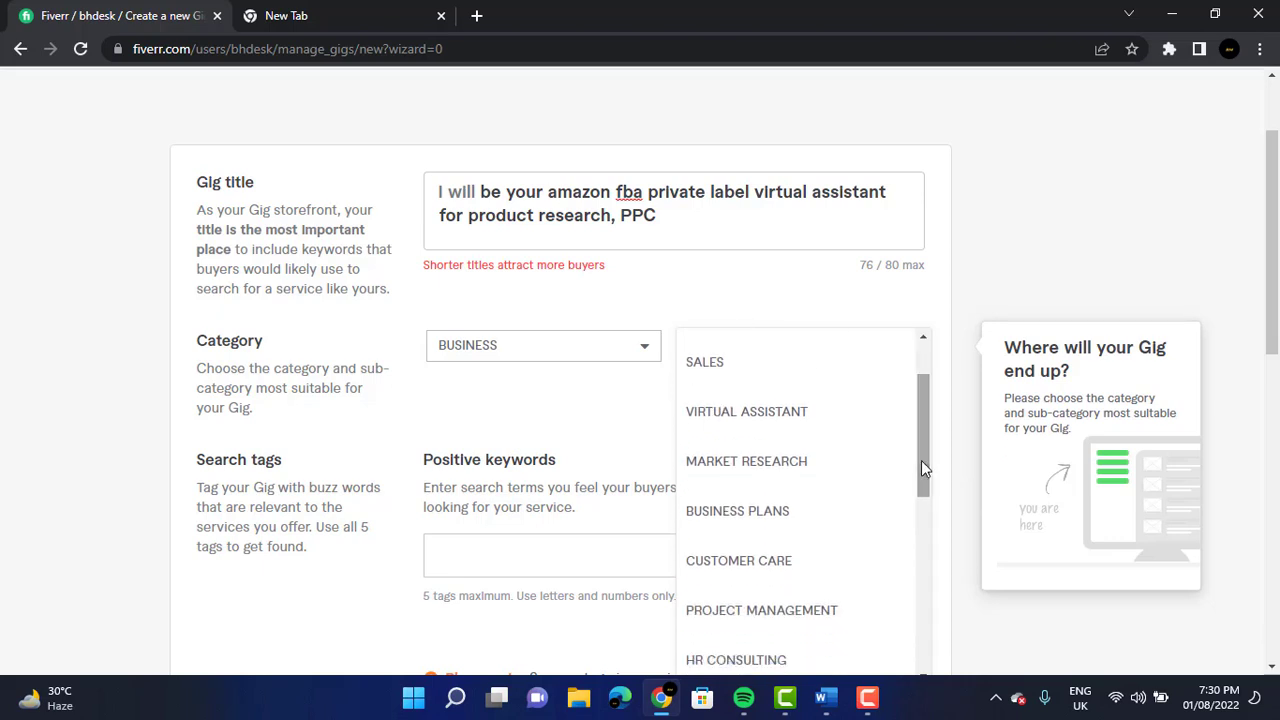
left_click_drag(921, 460, 921, 524)
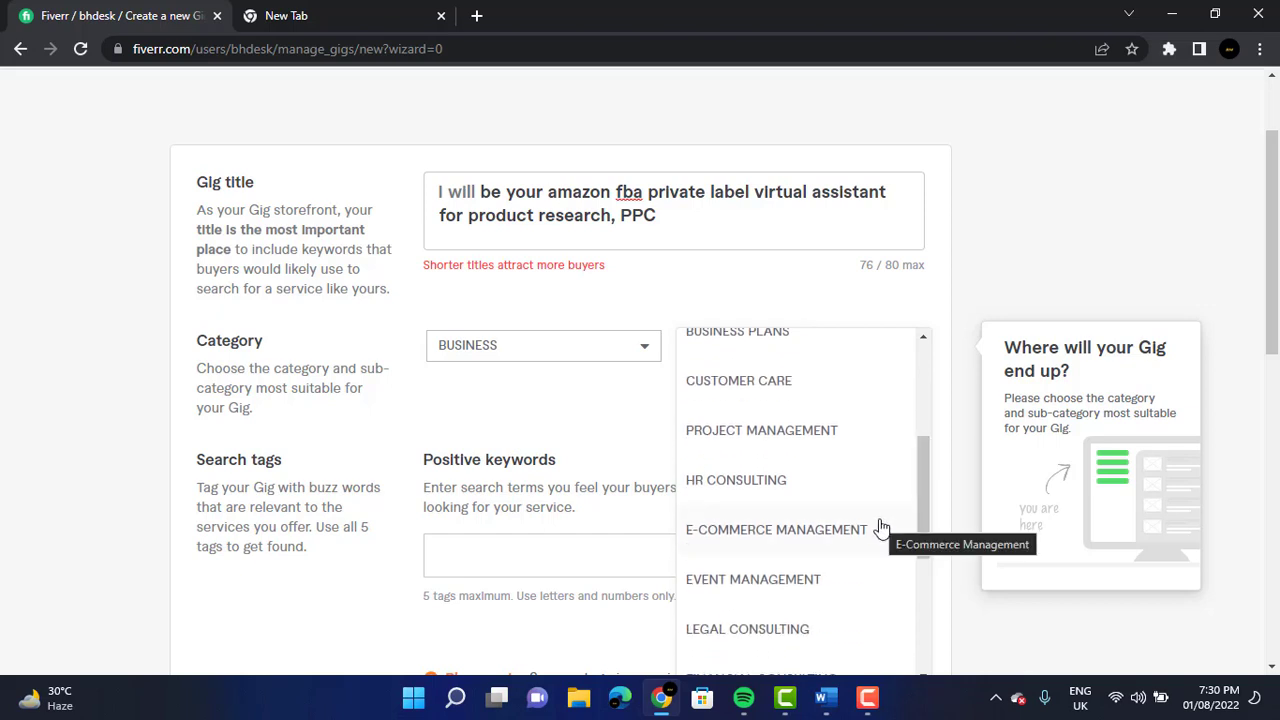
left_click(880, 529)
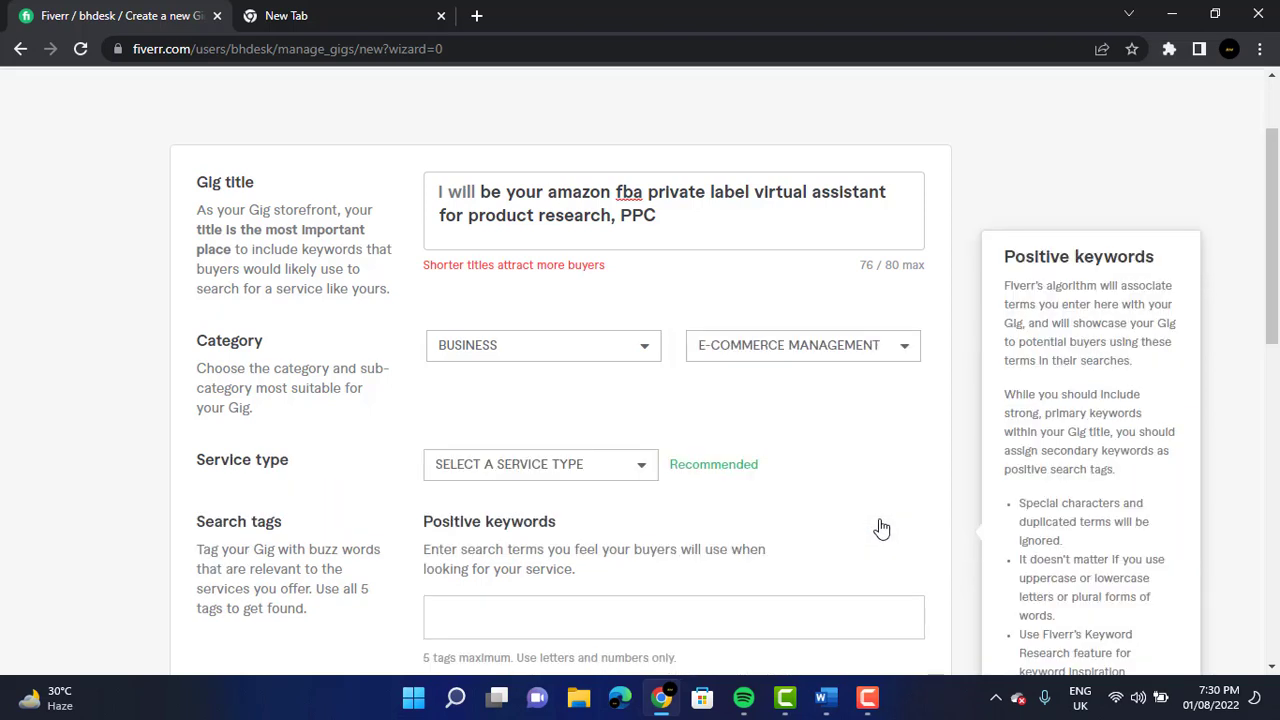
Step: Tick E-Commerce as the industry and Amazon as the platform, leaving service type unset
left_click_drag(1273, 260, 1273, 320)
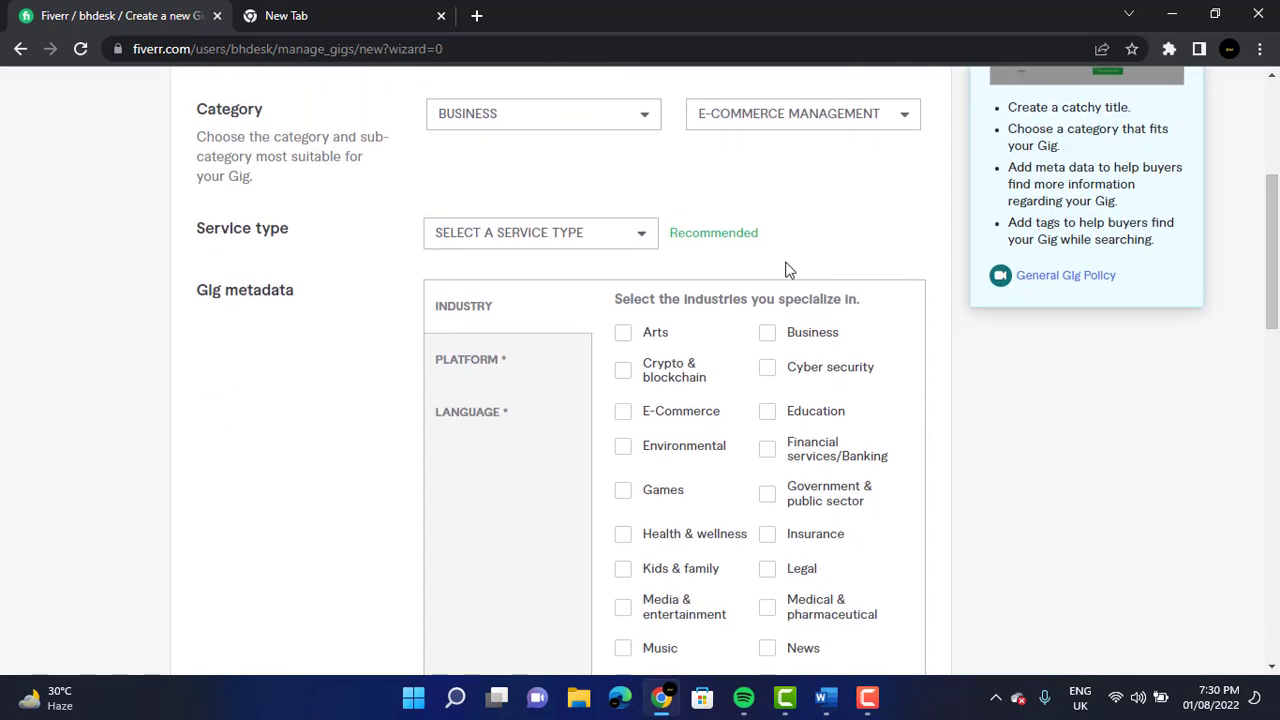
left_click(607, 250)
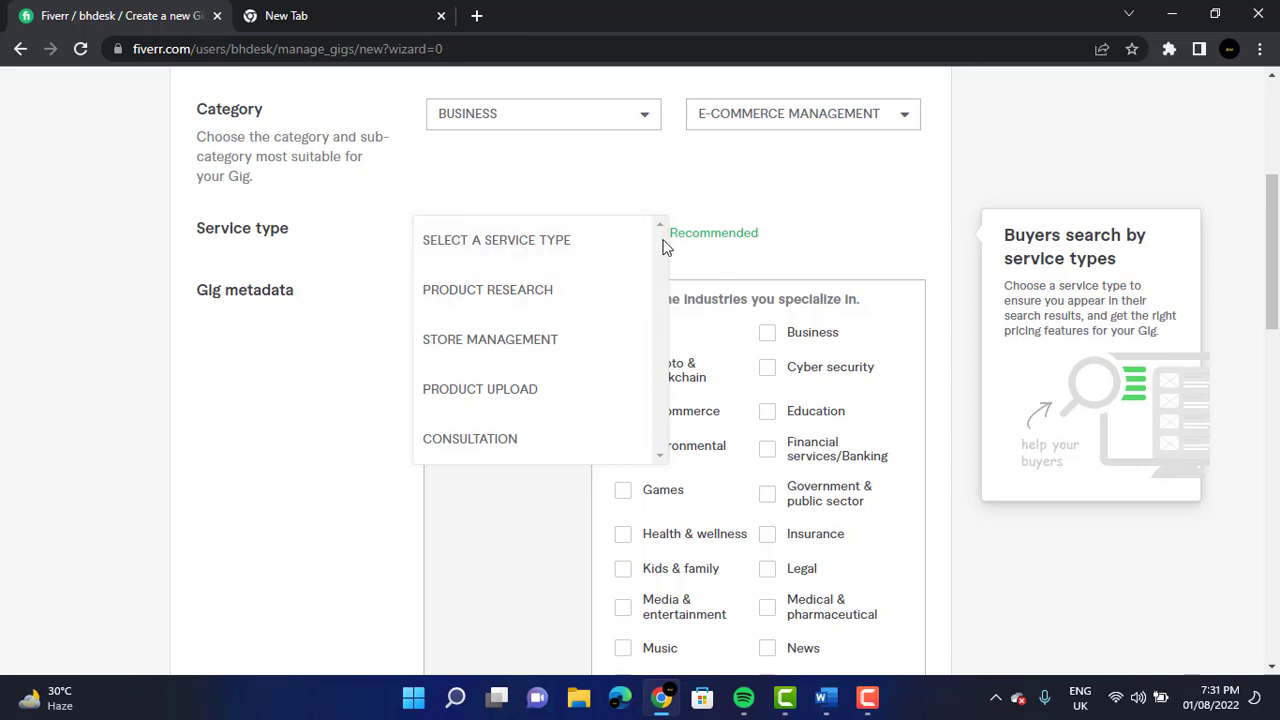
left_click(720, 243)
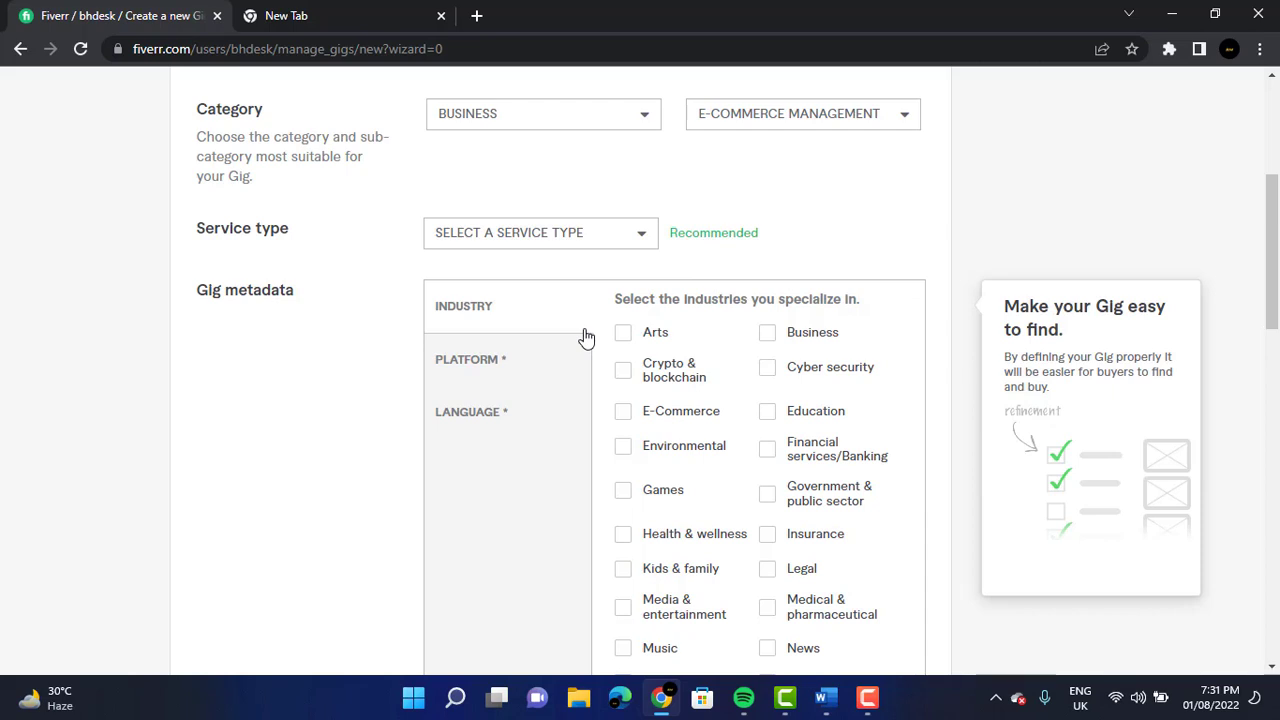
left_click(624, 413)
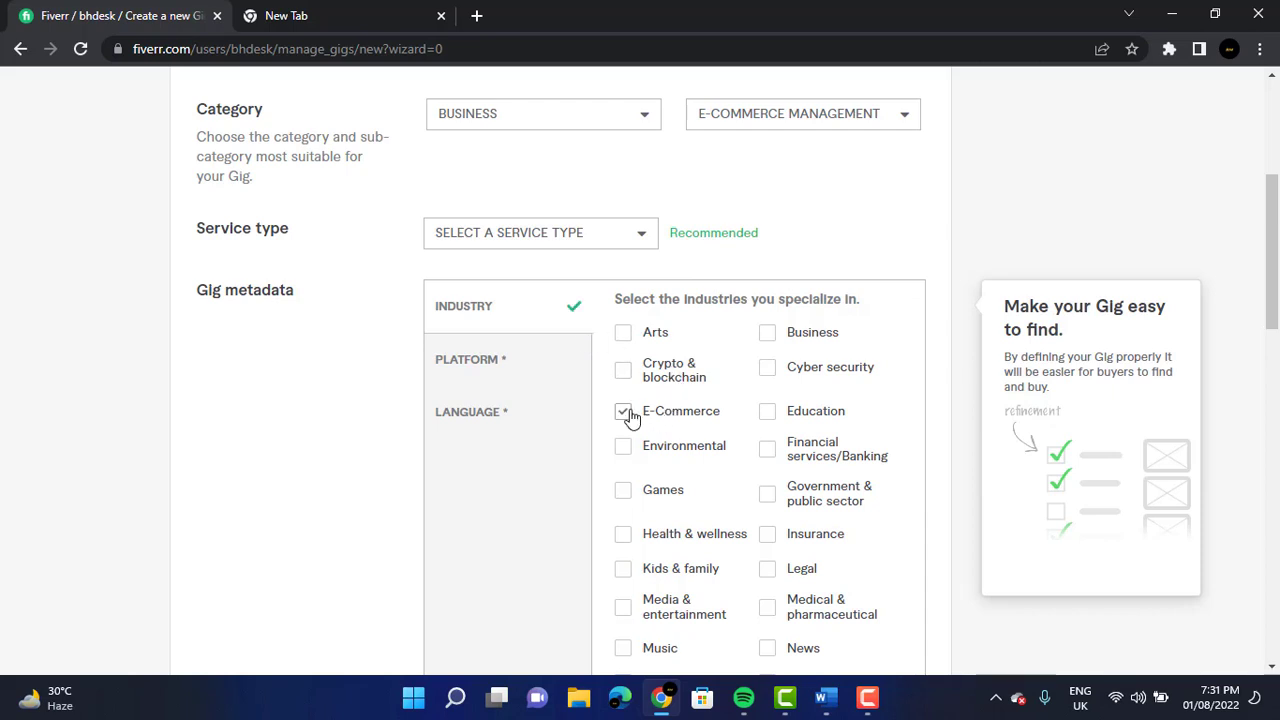
left_click(539, 361)
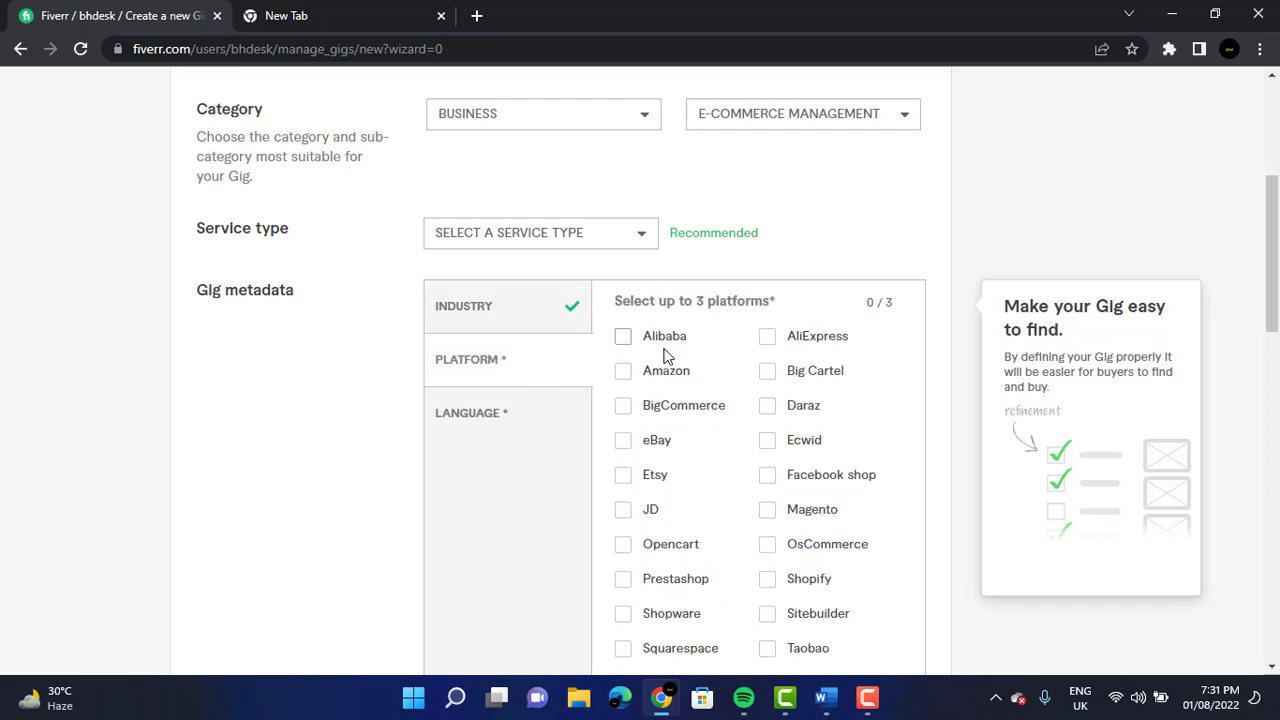
left_click(623, 374)
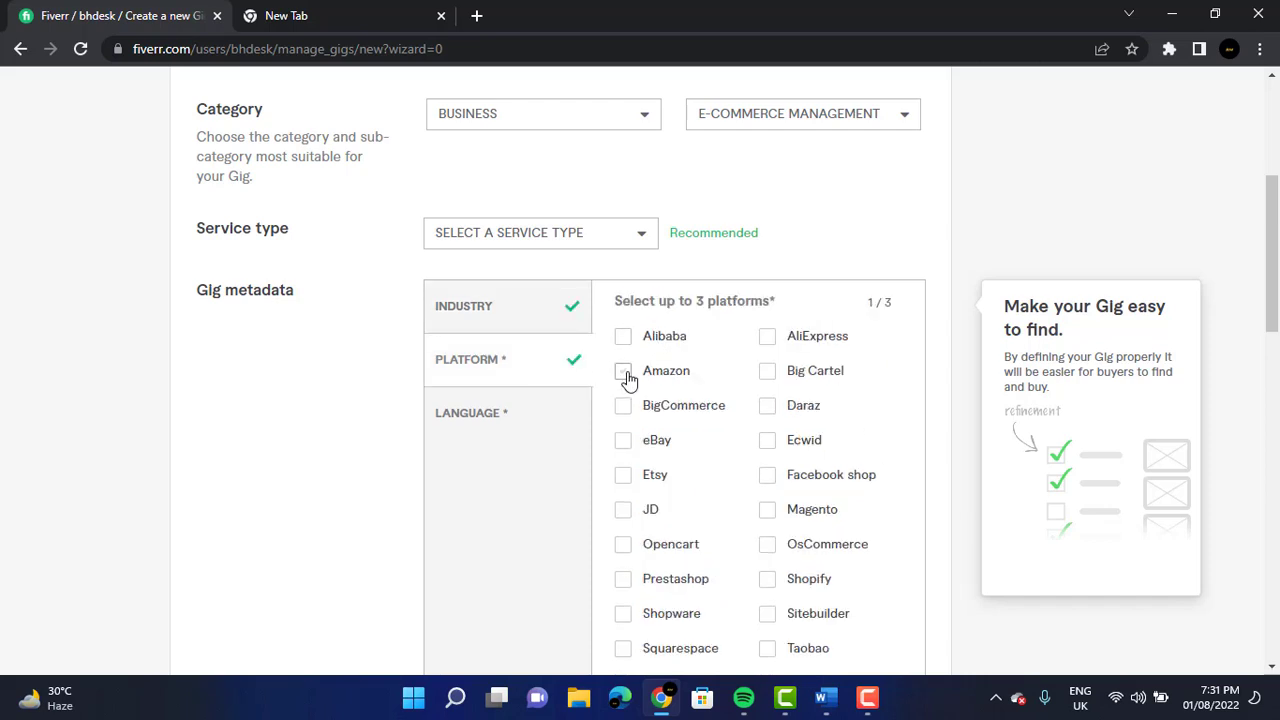
left_click(515, 425)
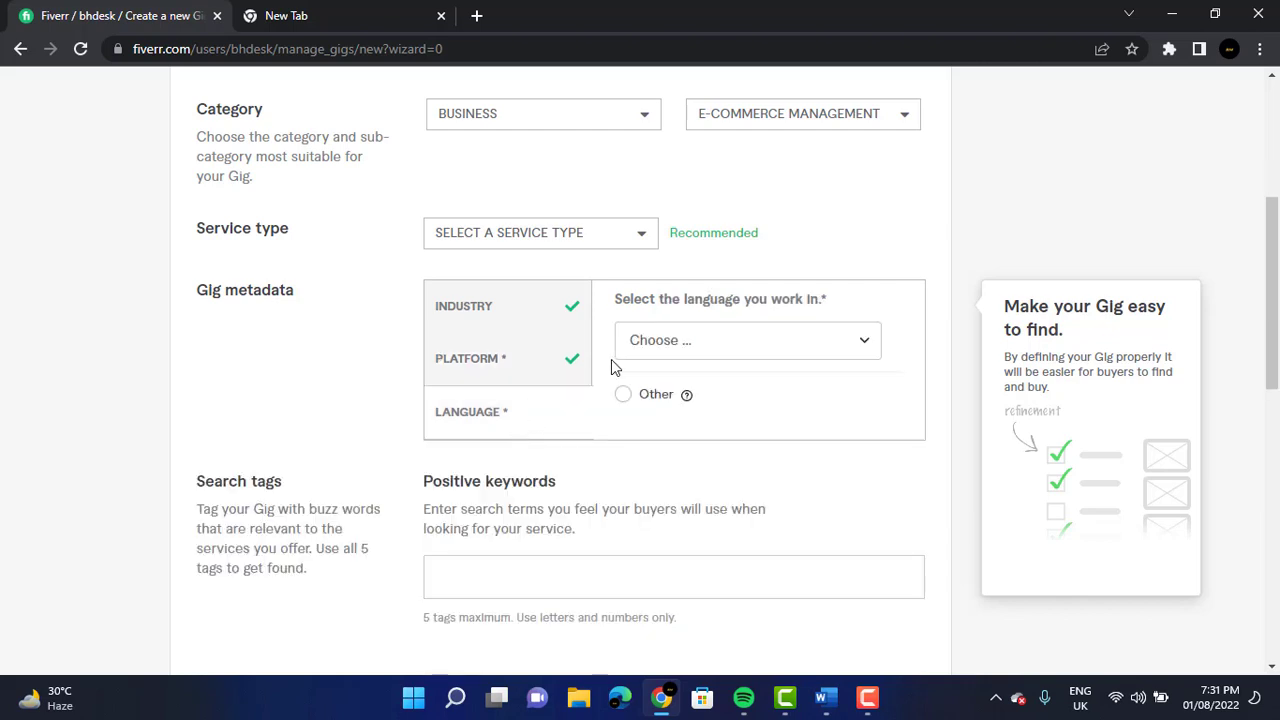
Step: Choose English as the gig's working language
left_click(656, 352)
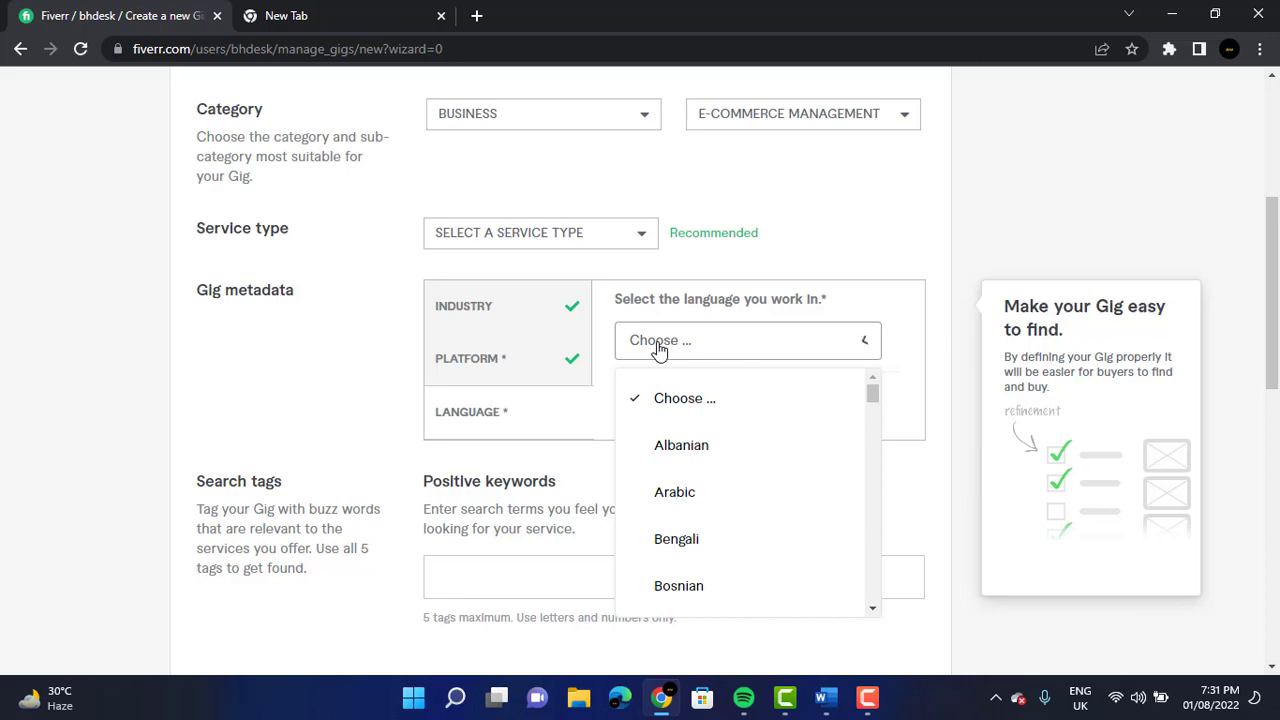
left_click_drag(877, 400, 866, 440)
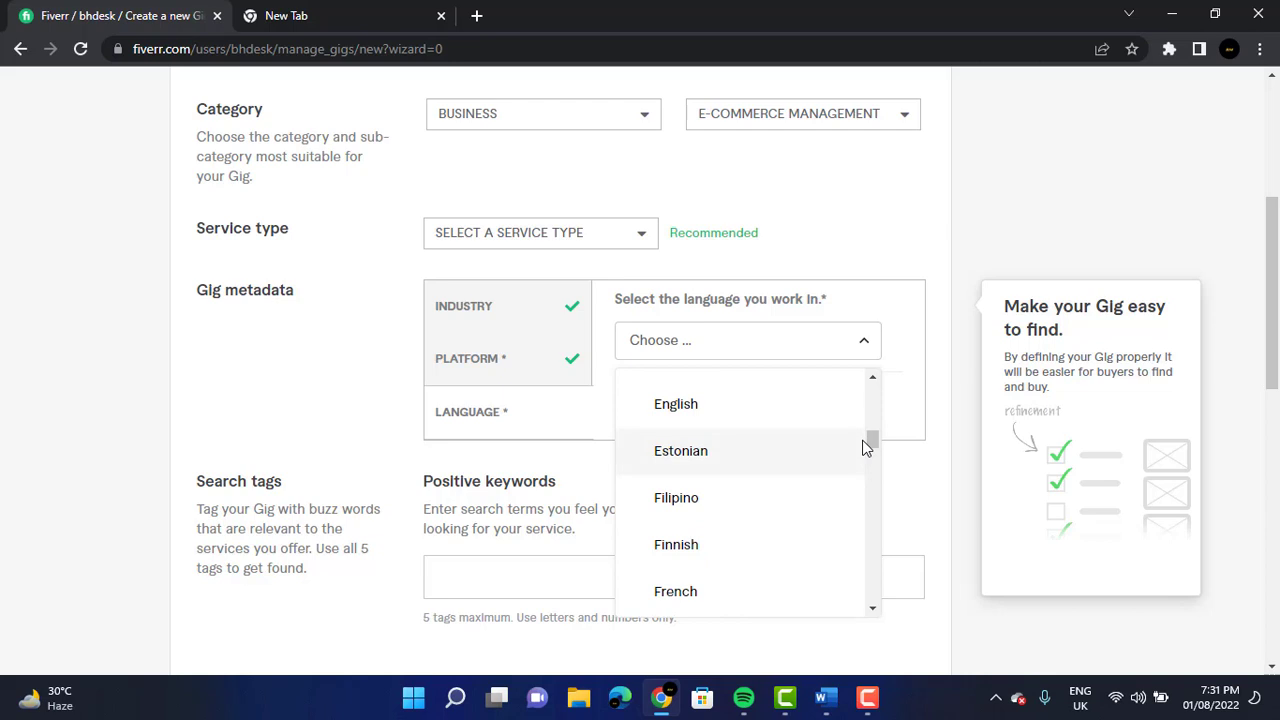
left_click(794, 398)
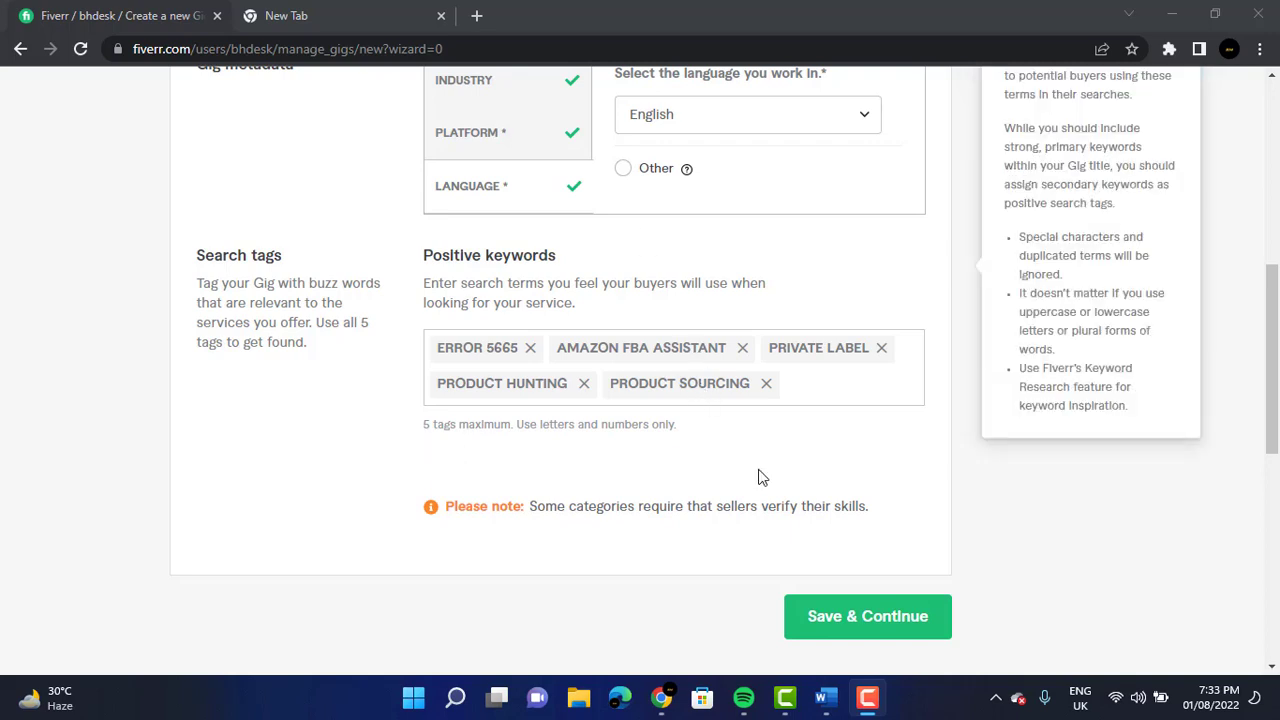
Step: Save the overview, enable Basic, Standard and Premium packages, and begin the Basic package details
left_click(876, 622)
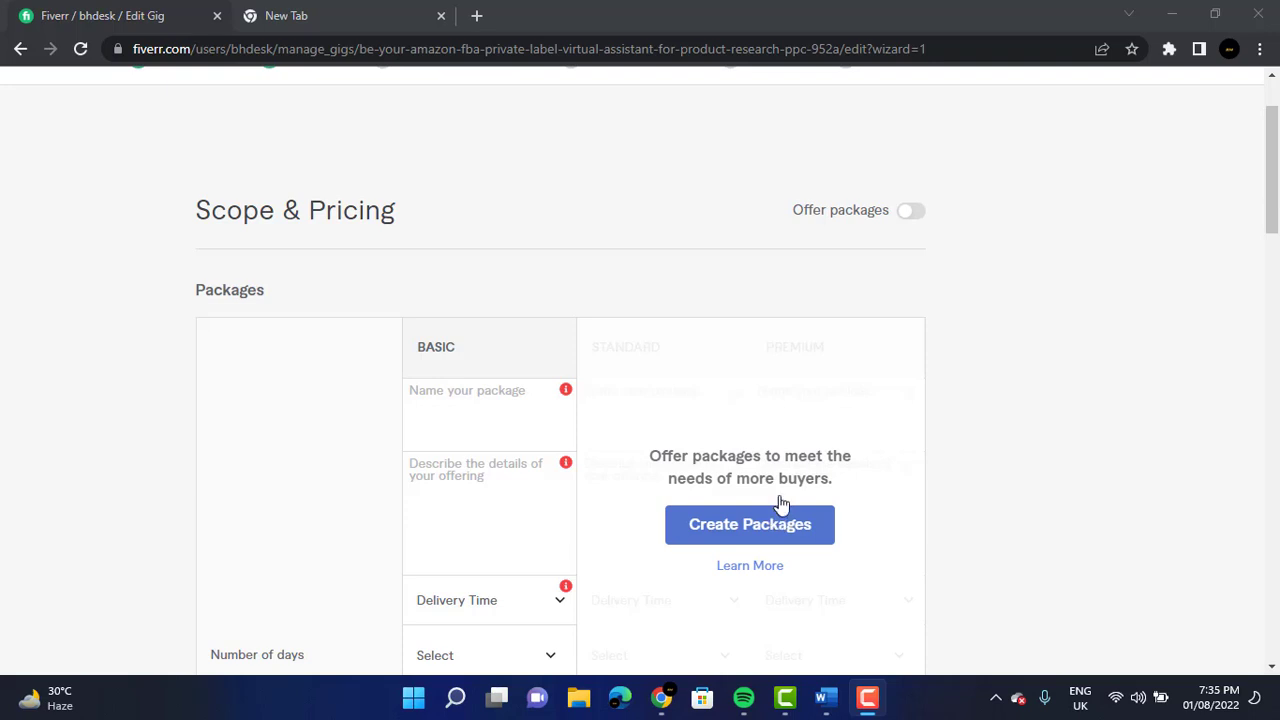
left_click(911, 222)
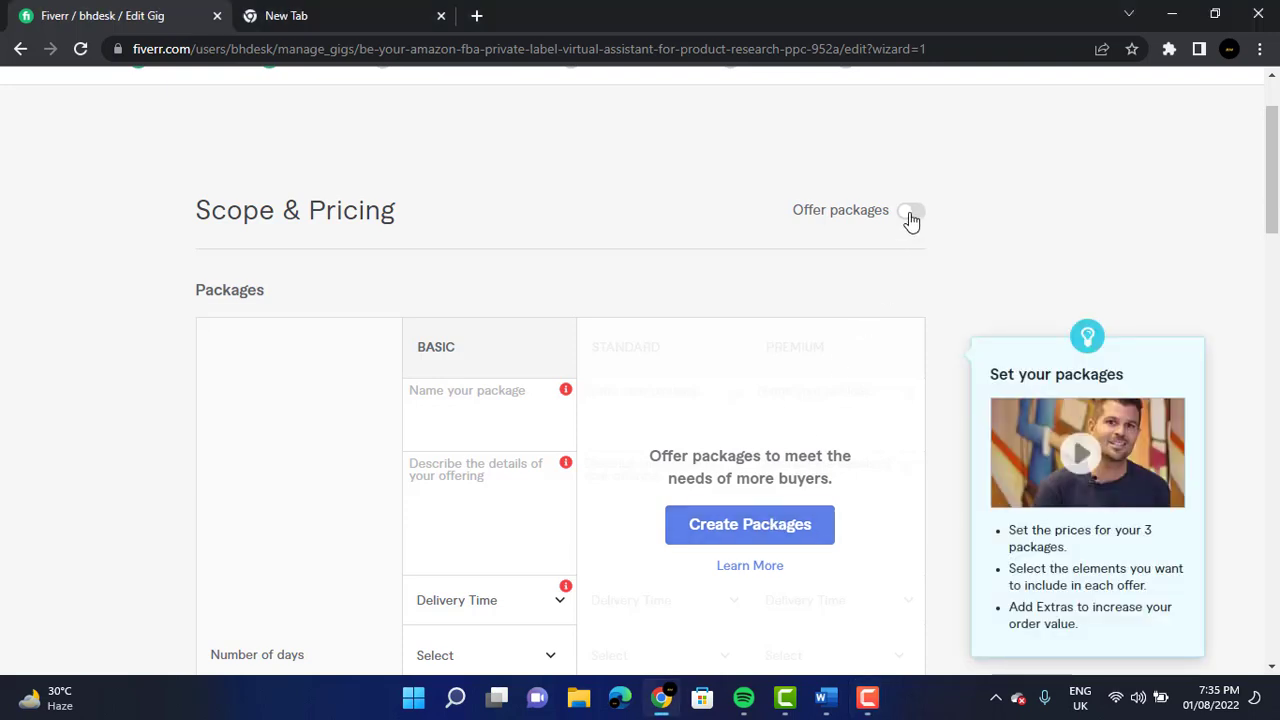
left_click(768, 530)
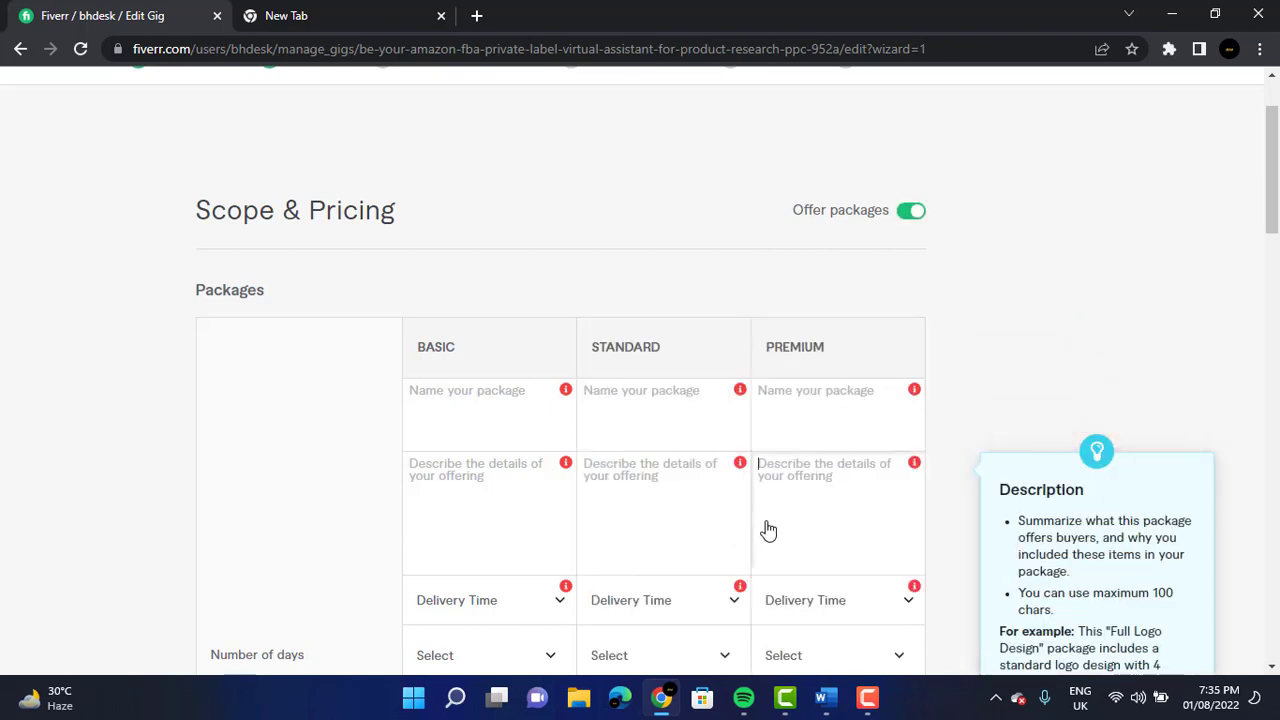
scroll(1275, 245, "down", 1)
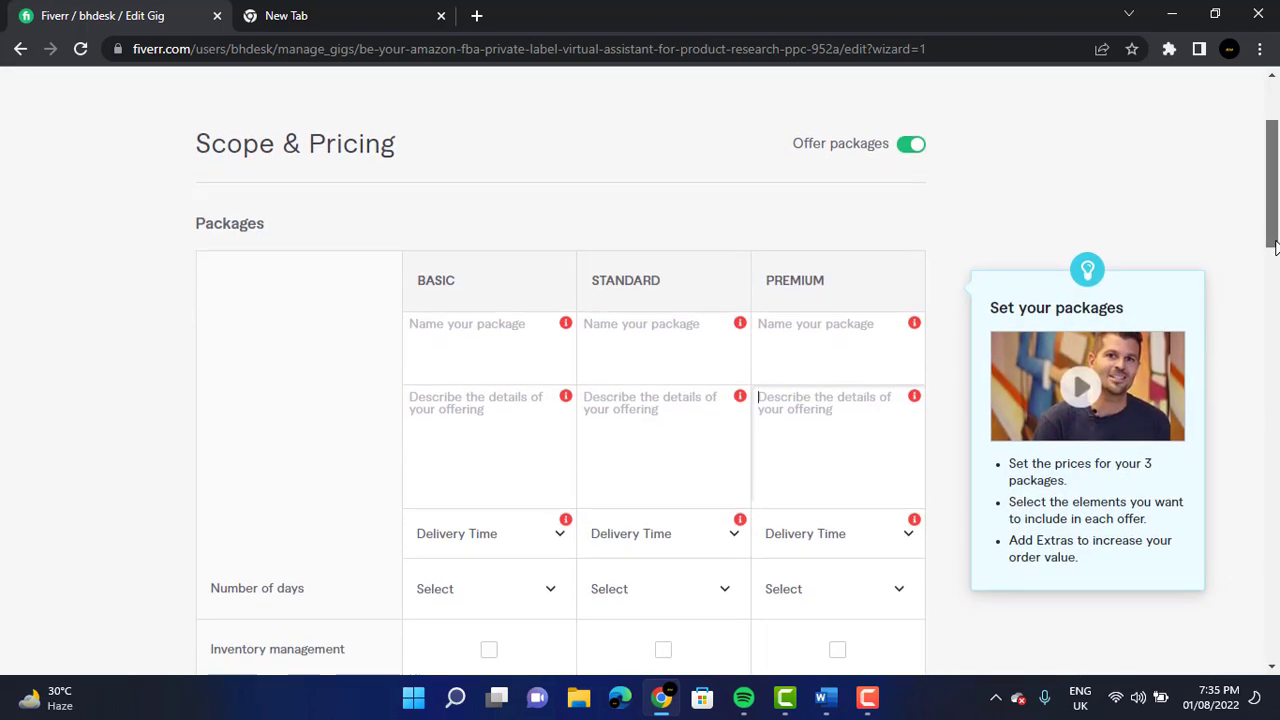
left_click_drag(1275, 245, 1275, 255)
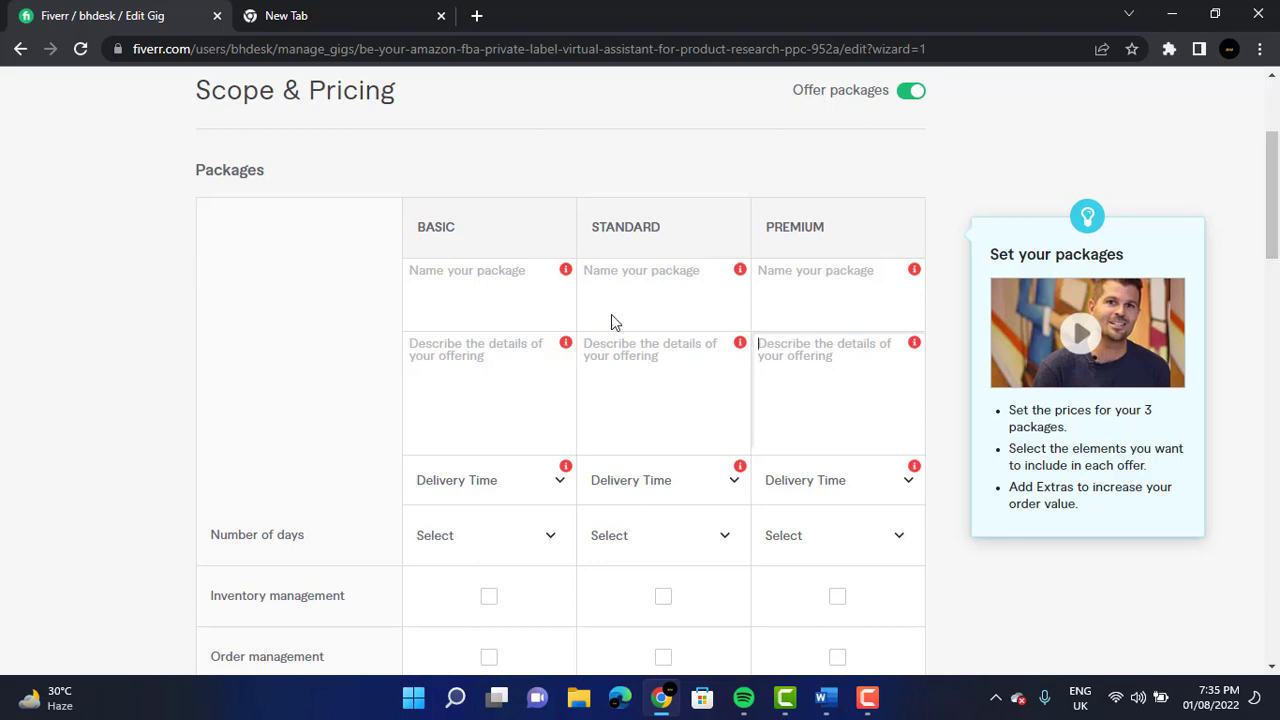
left_click(509, 271)
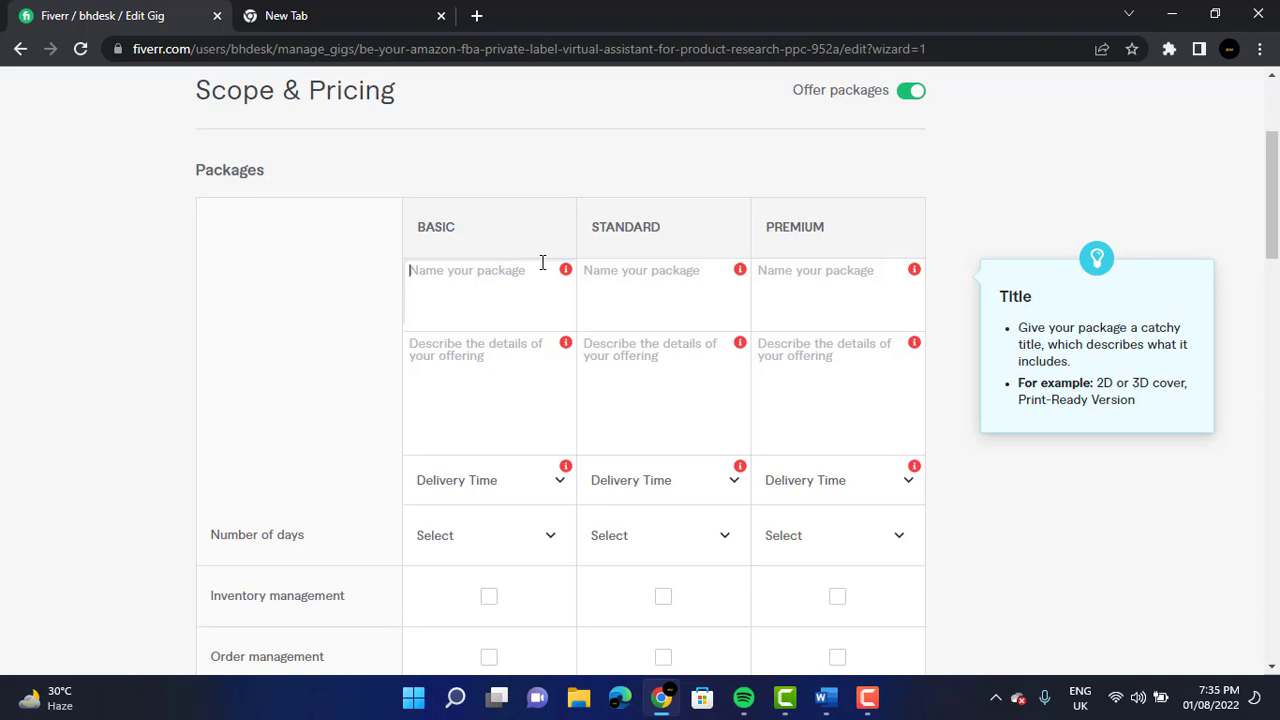
left_click(774, 180)
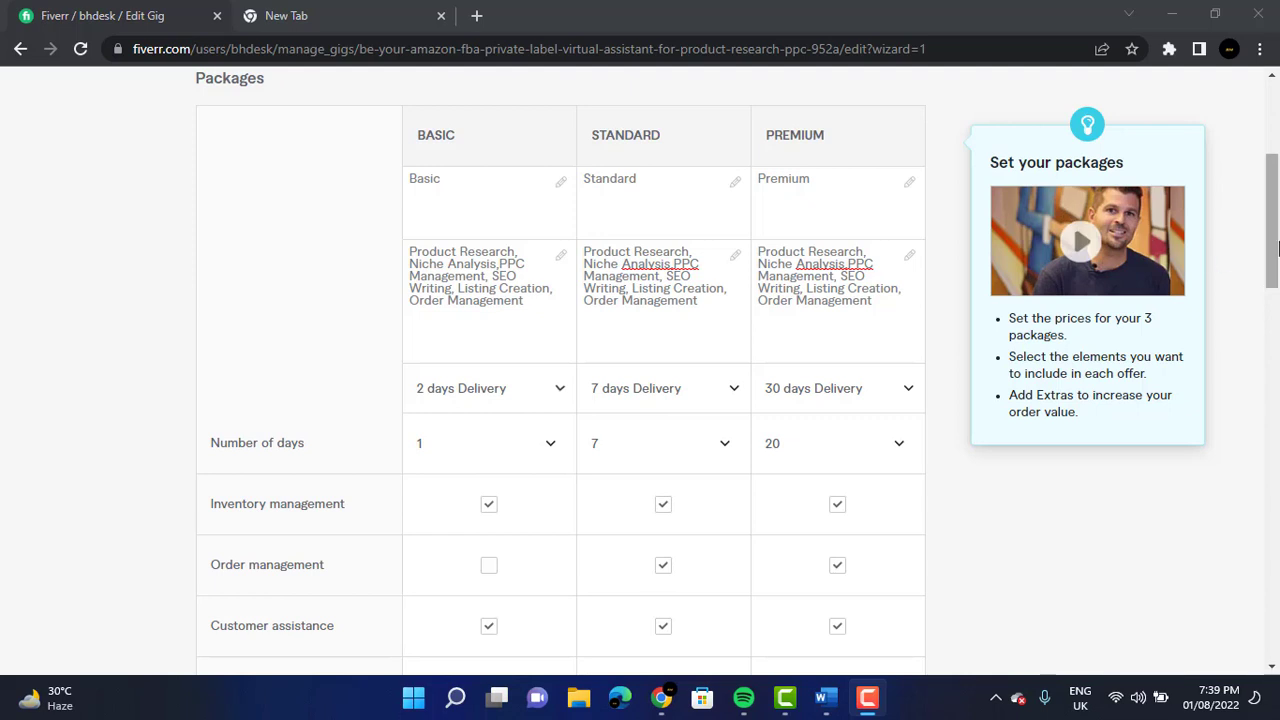
left_click(1276, 248)
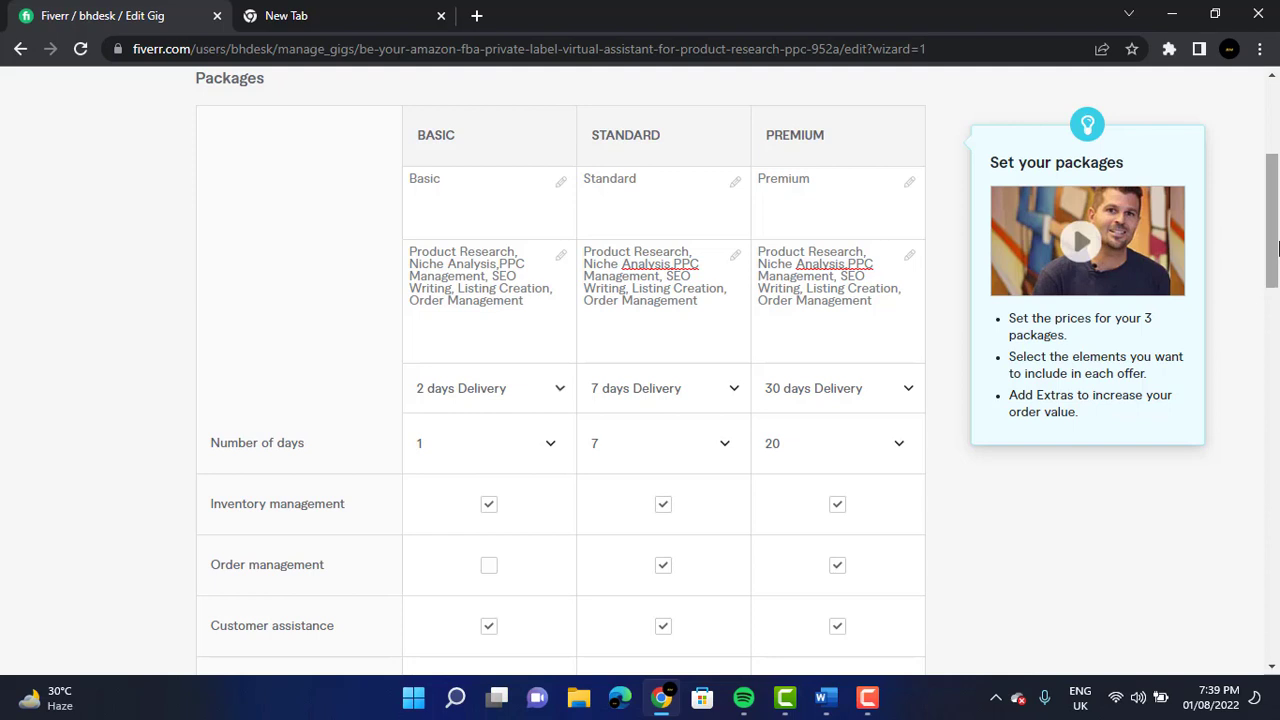
left_click_drag(1276, 248, 1276, 368)
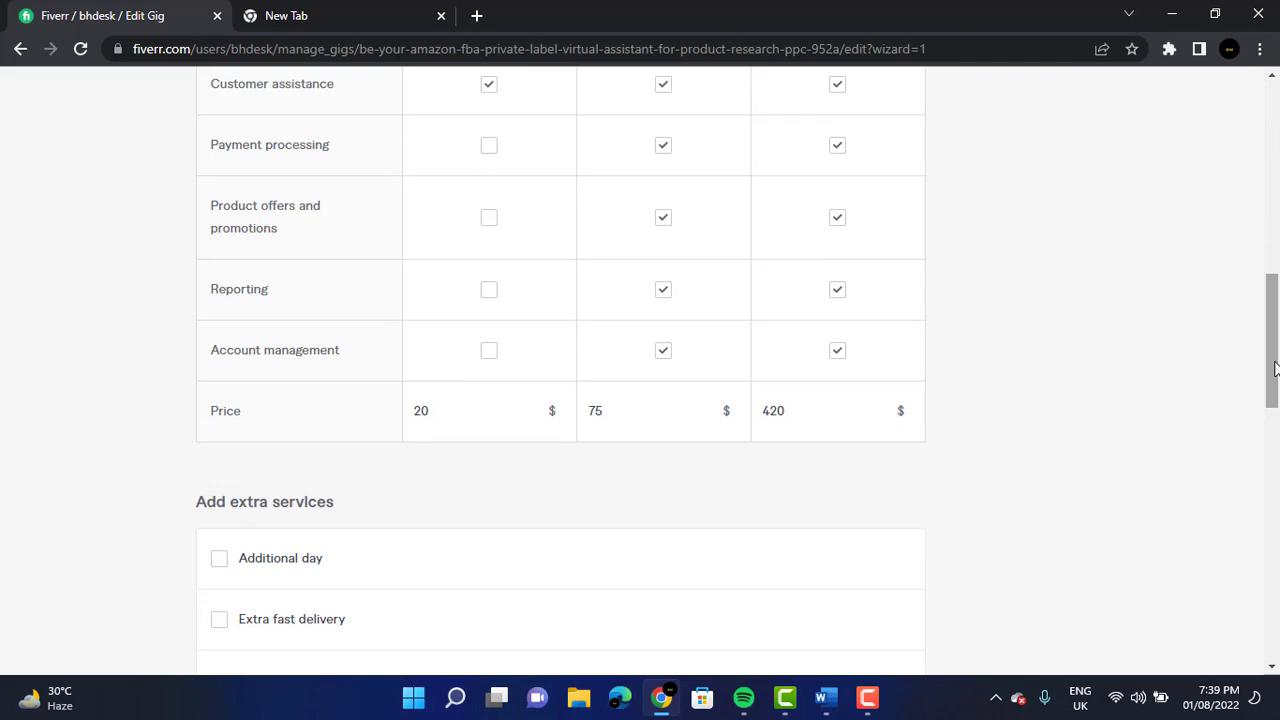
left_click_drag(1274, 368, 1274, 311)
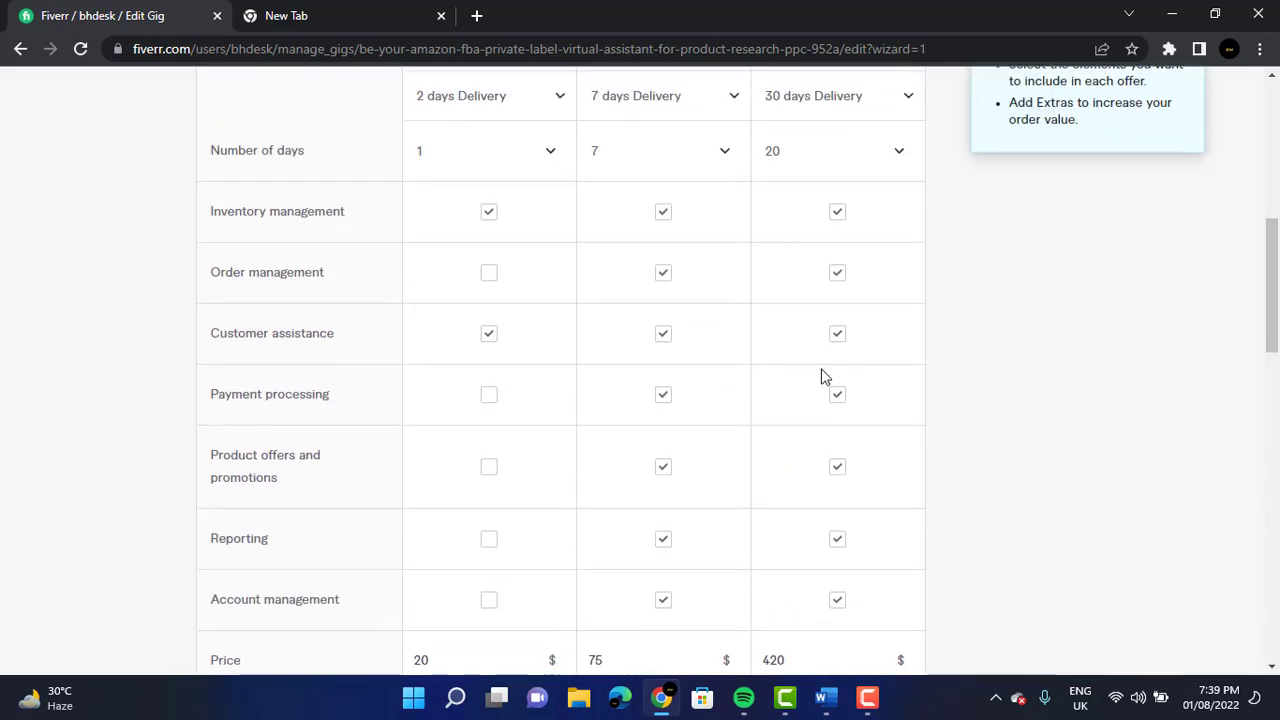
mouse_move(821, 376)
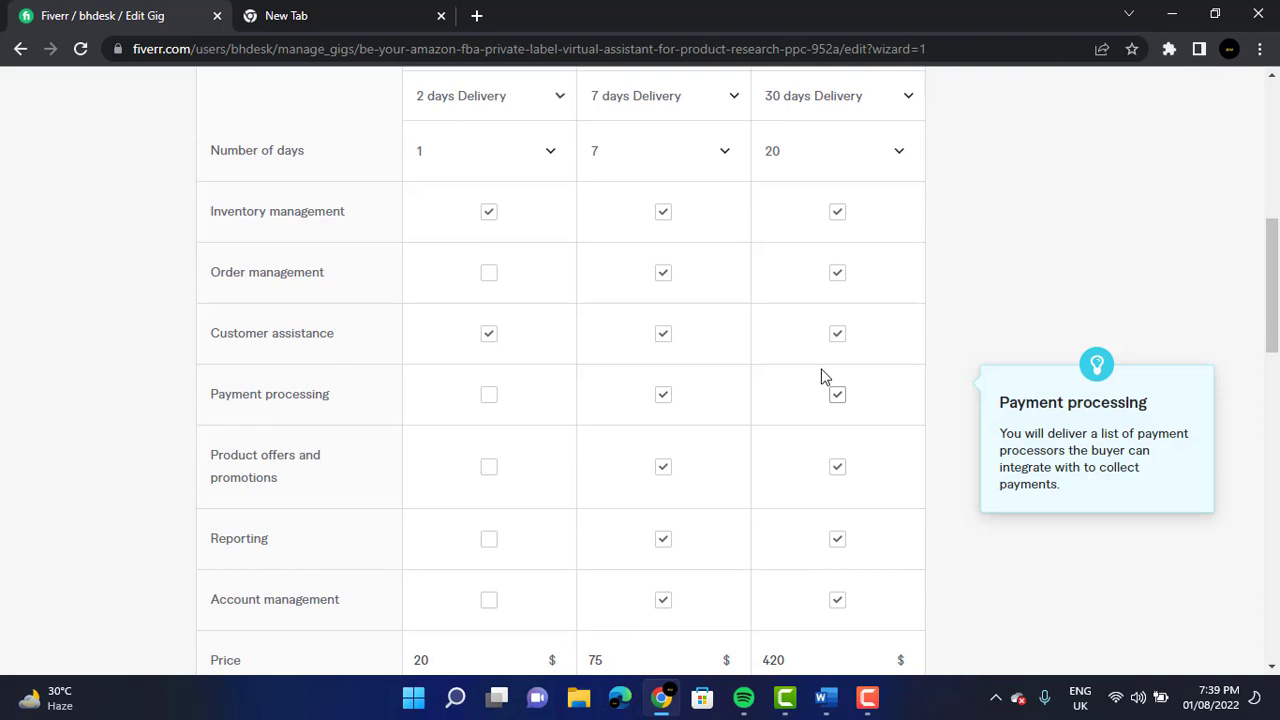
left_click_drag(1272, 299, 1266, 450)
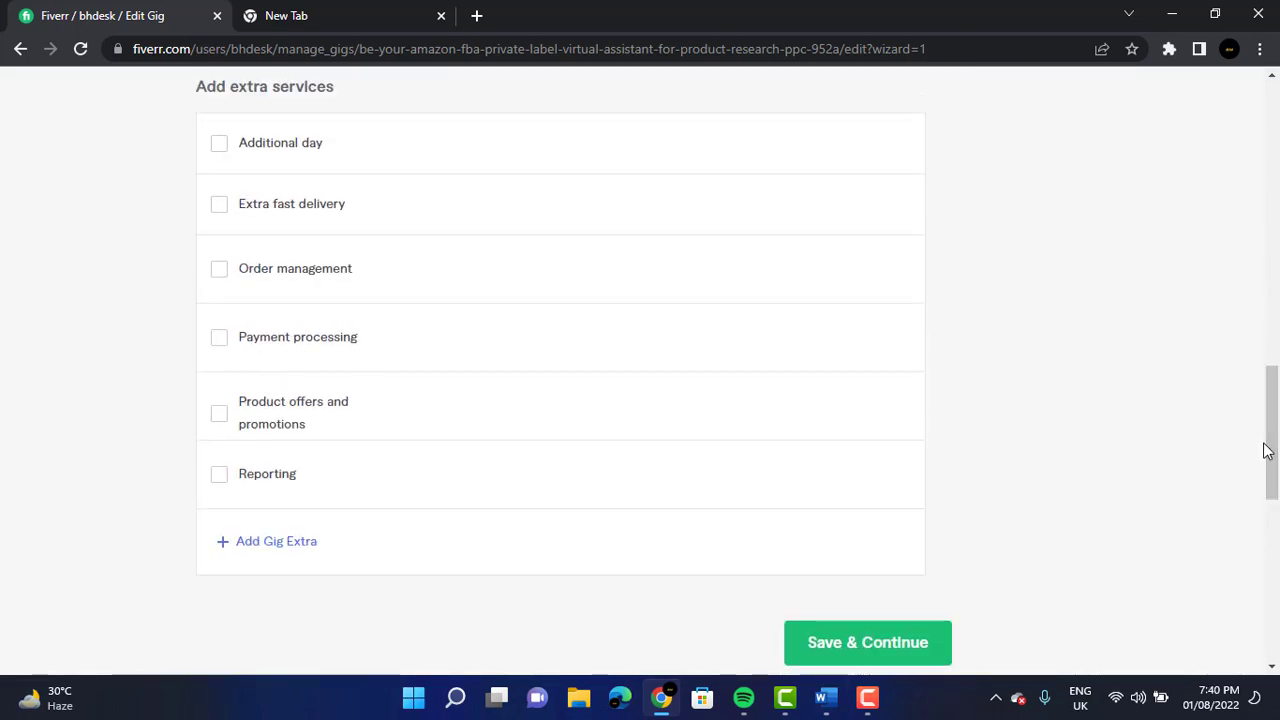
Step: Save pricing, paste the 849-character Amazon virtual assistant description, and save it
left_click(875, 645)
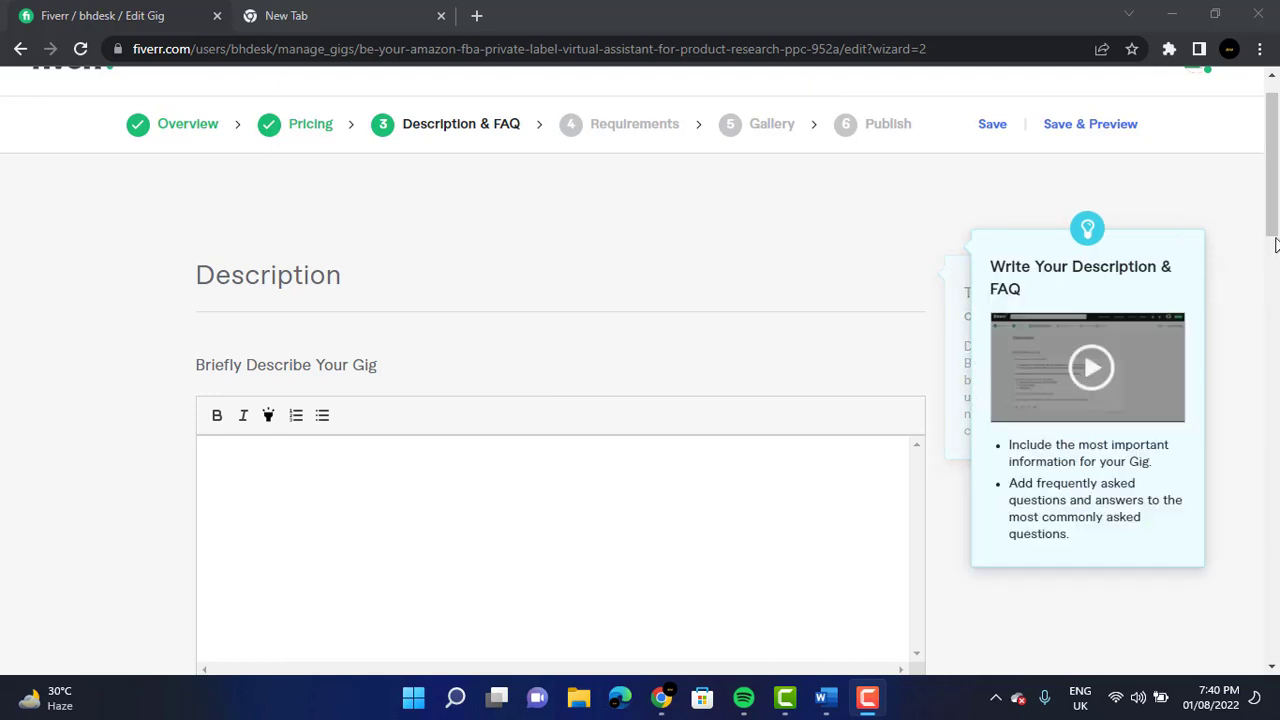
left_click_drag(1276, 218, 1276, 243)
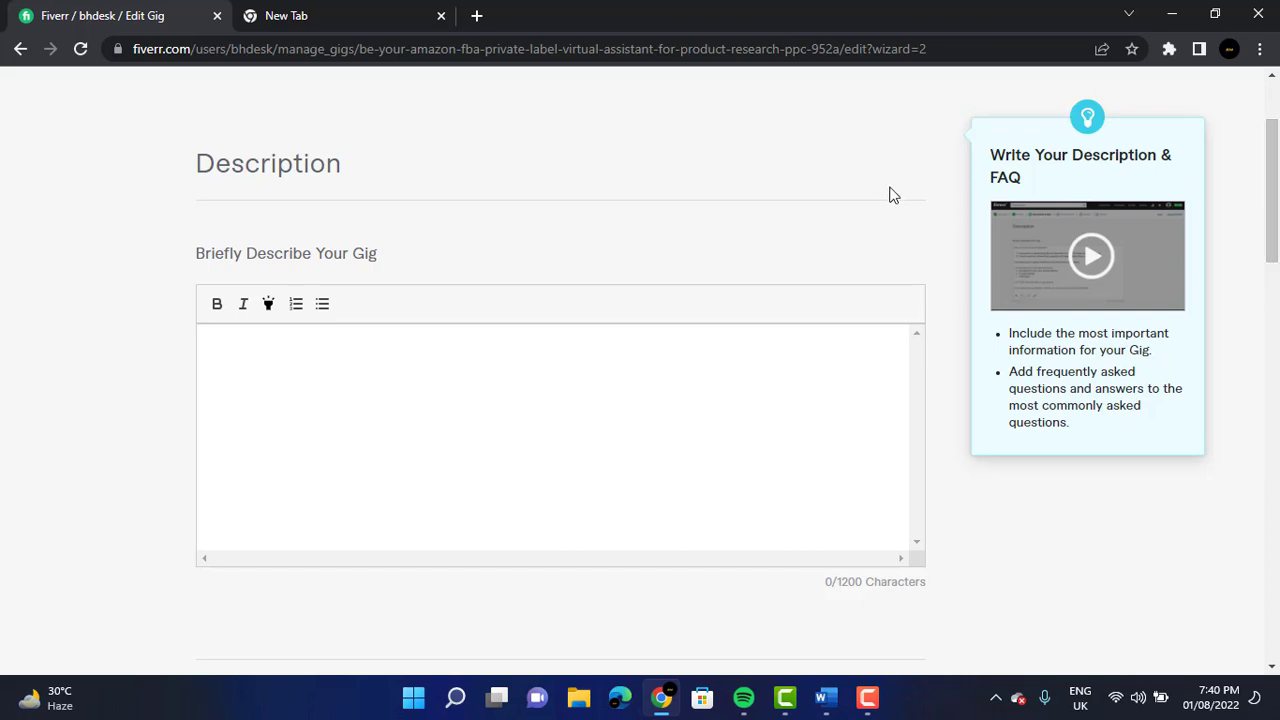
mouse_move(892, 195)
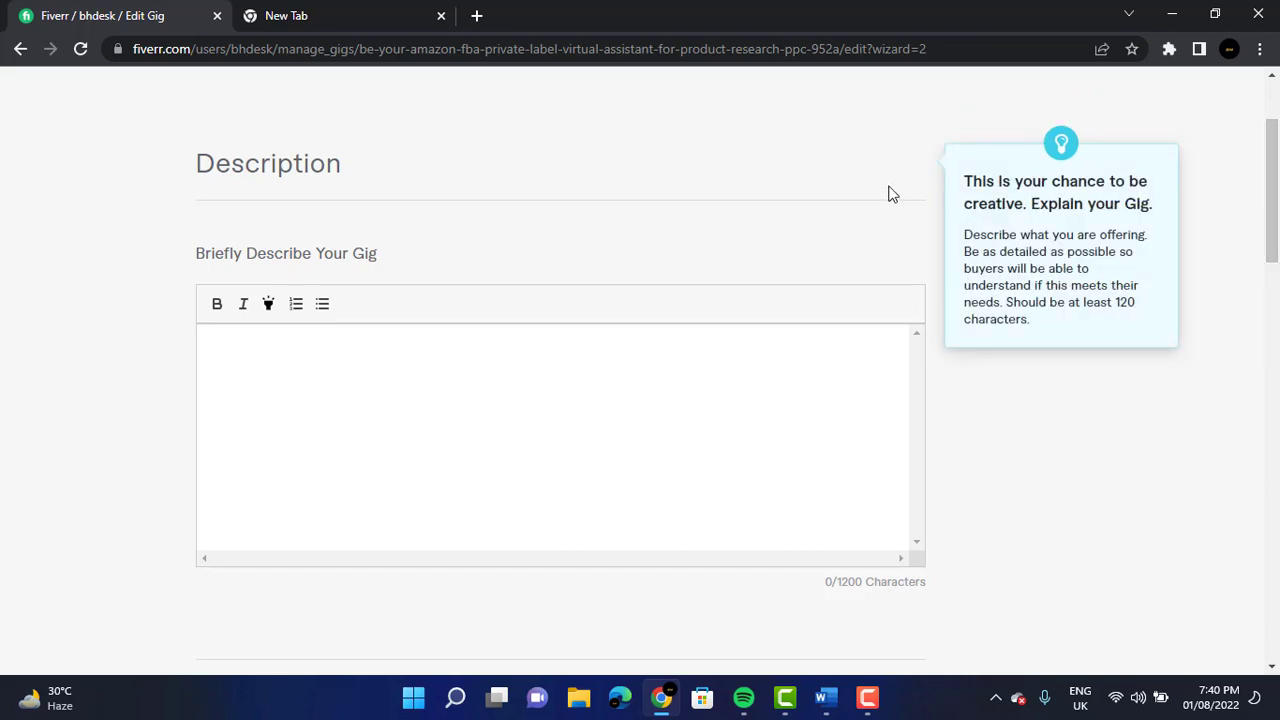
key("ctrl+v")
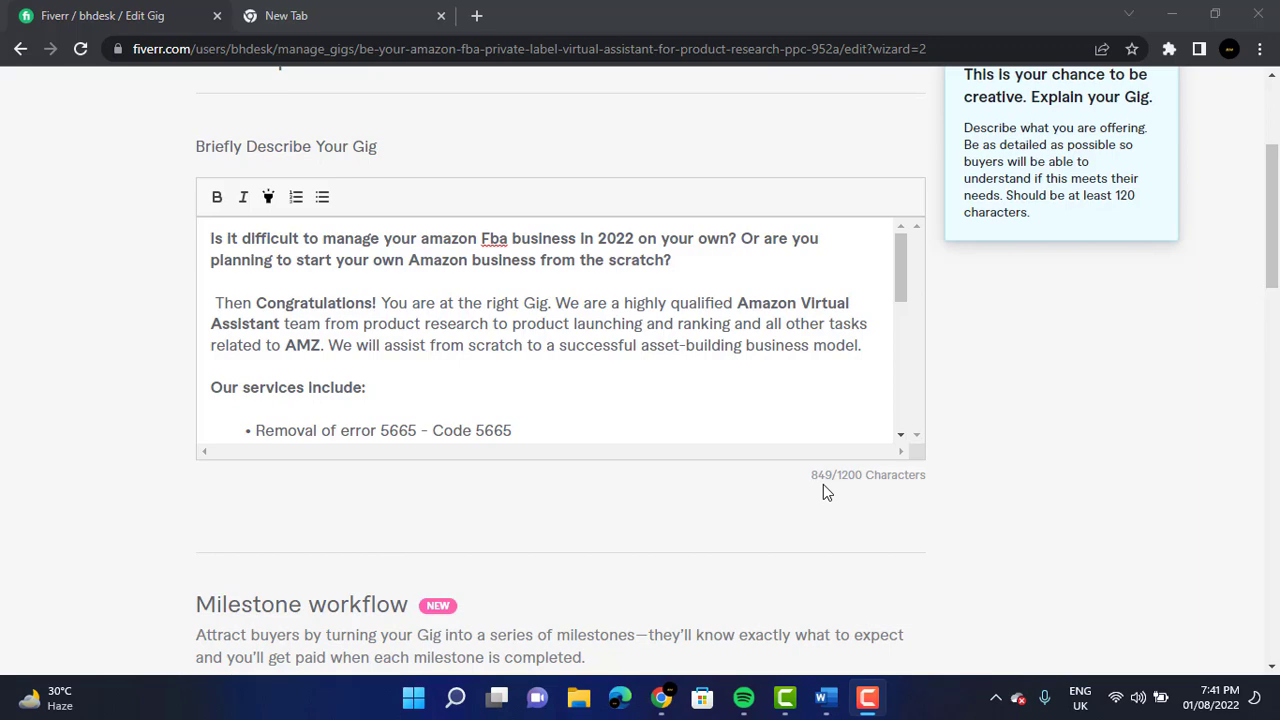
left_click_drag(1274, 257, 1274, 470)
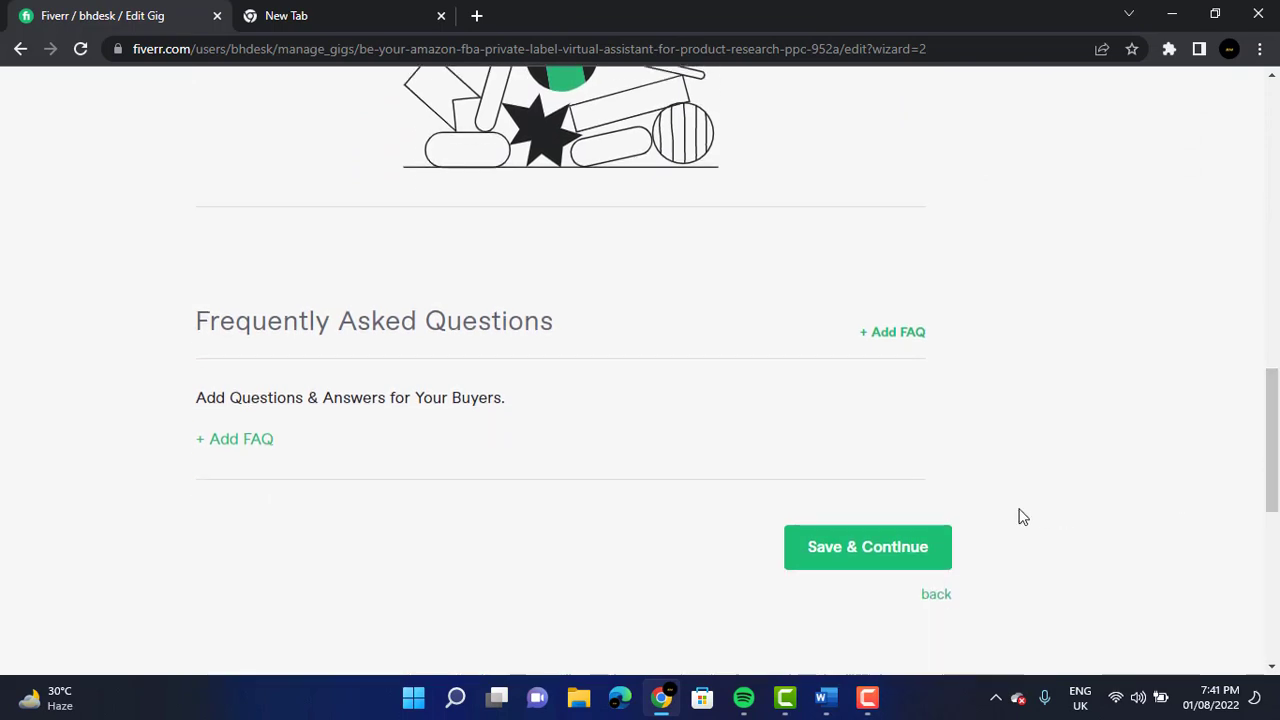
left_click(930, 539)
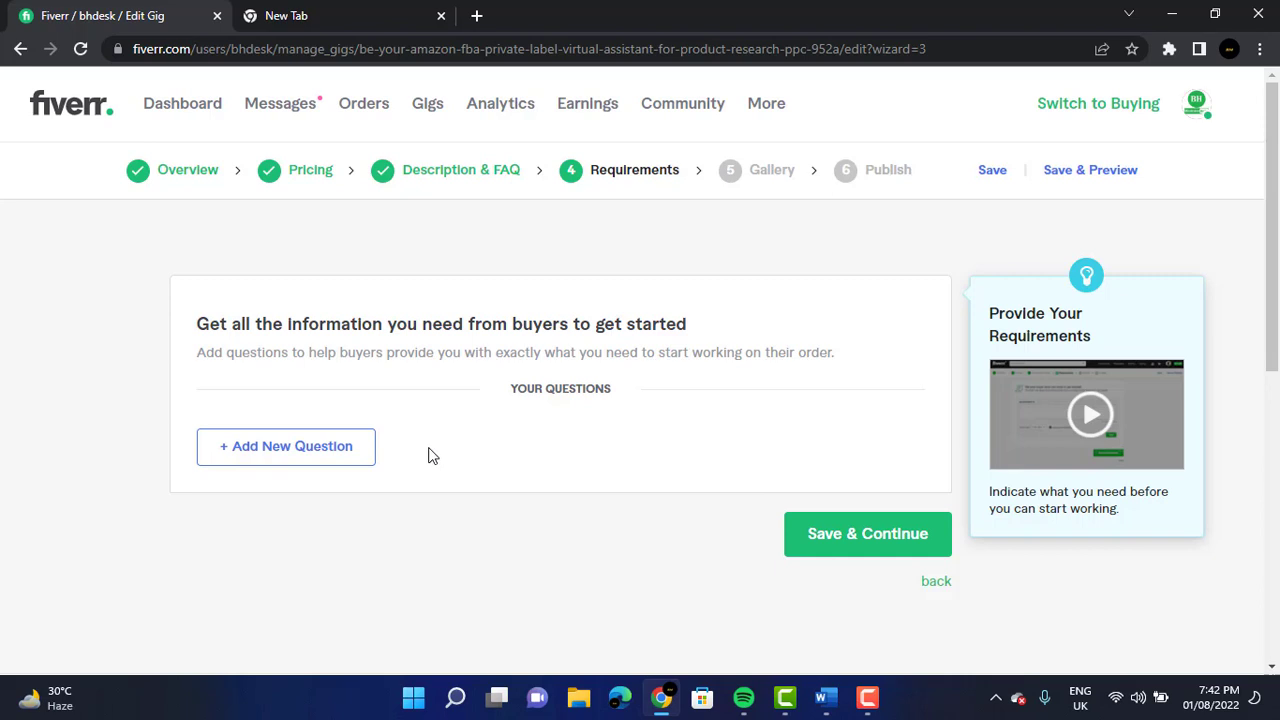
Step: Add the required free-text question 'Please give me a brief description about your requirements?' and save
left_click(340, 458)
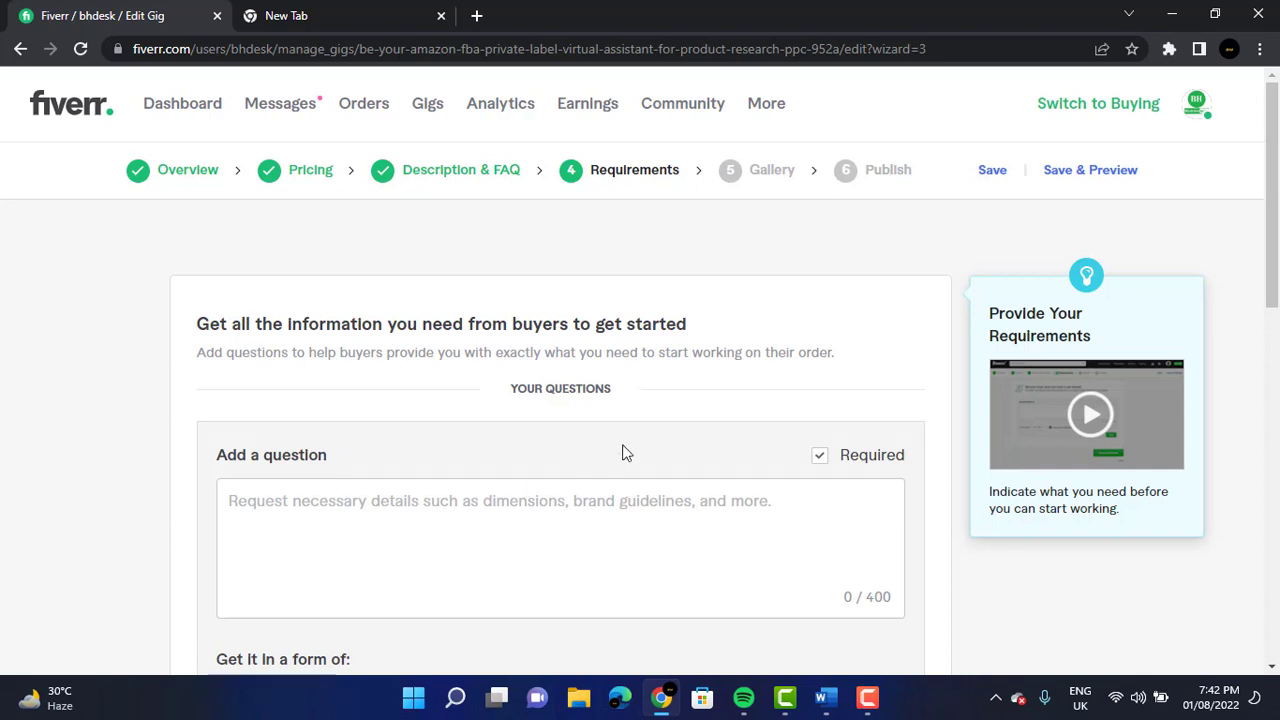
type("Please give me a brief description about your requirements?")
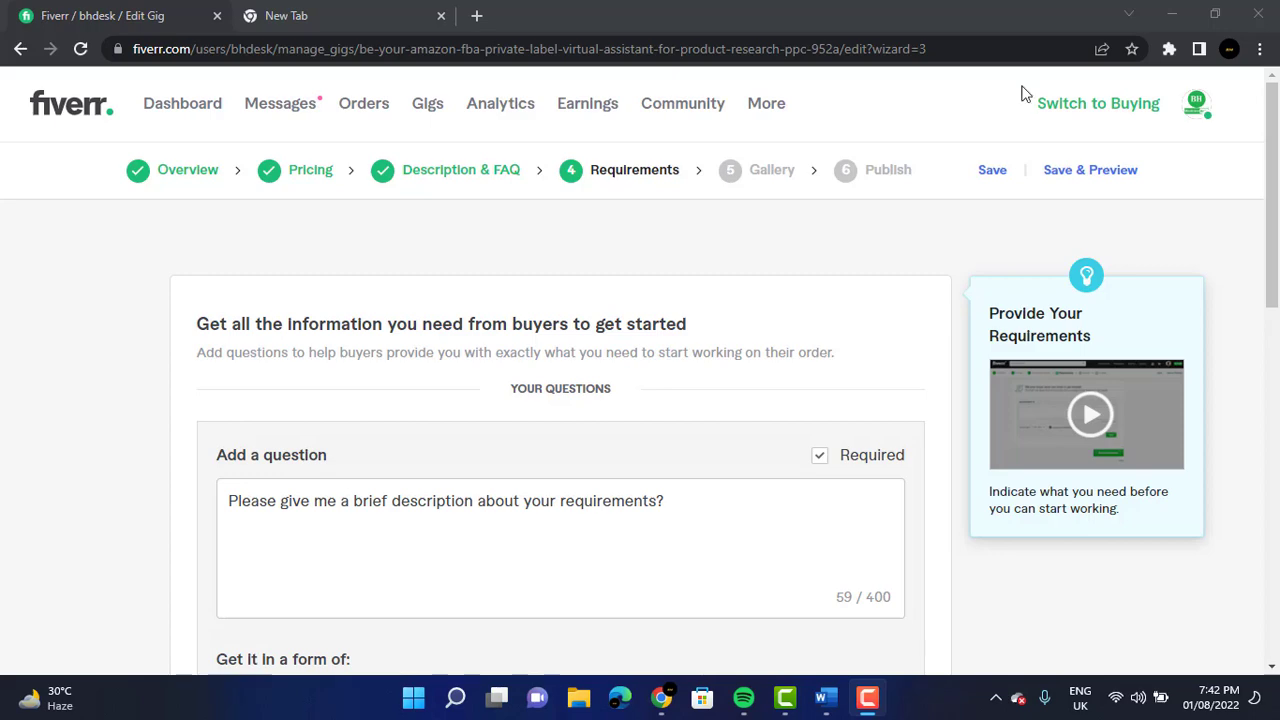
left_click_drag(1275, 205, 1275, 290)
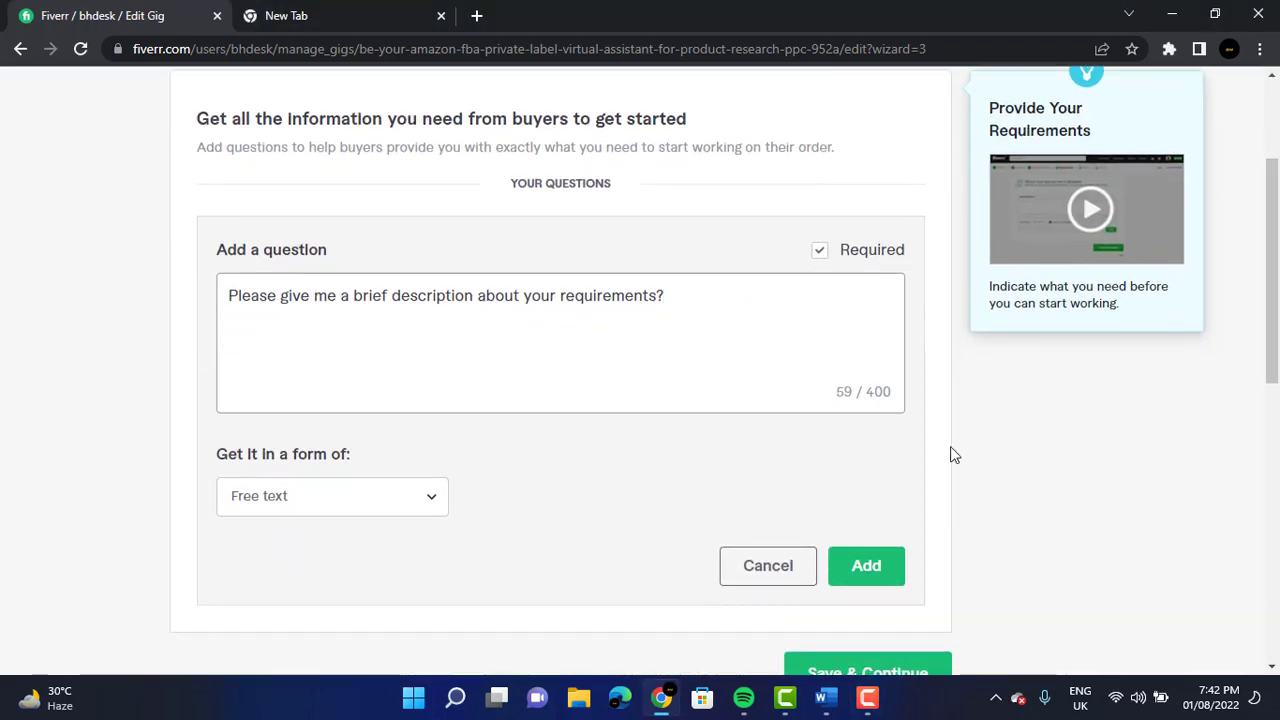
left_click(866, 566)
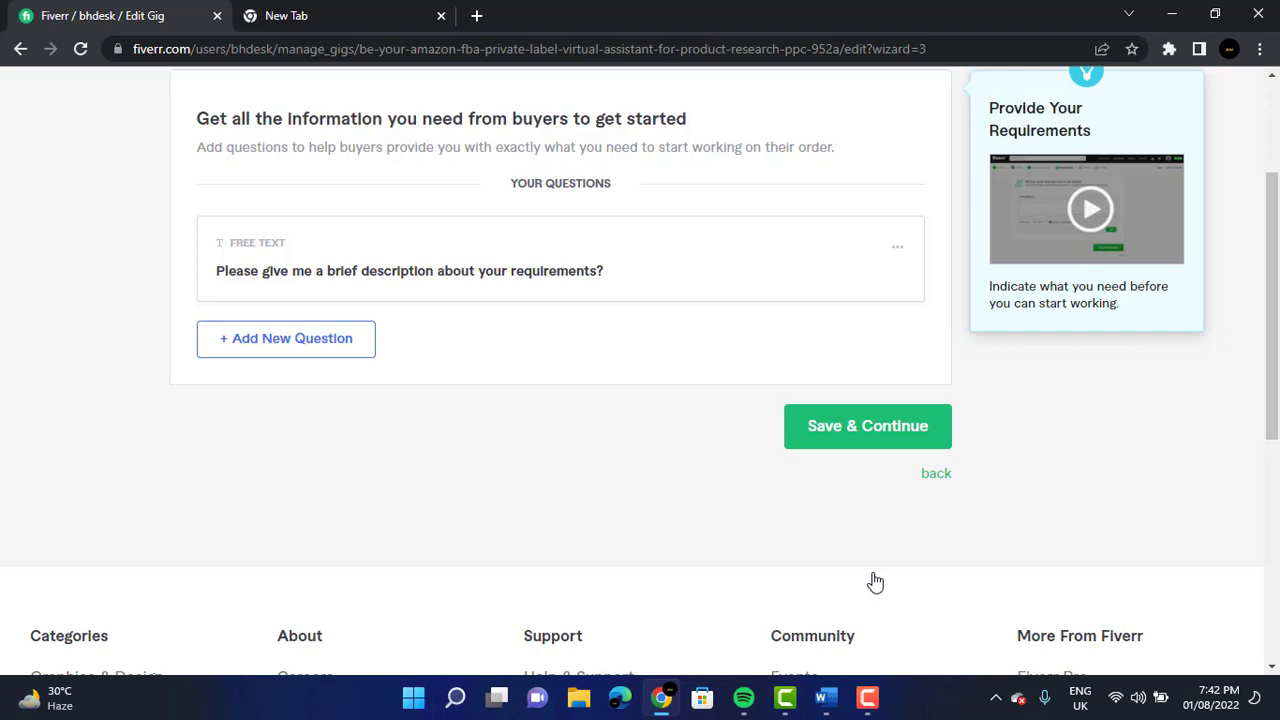
left_click(848, 445)
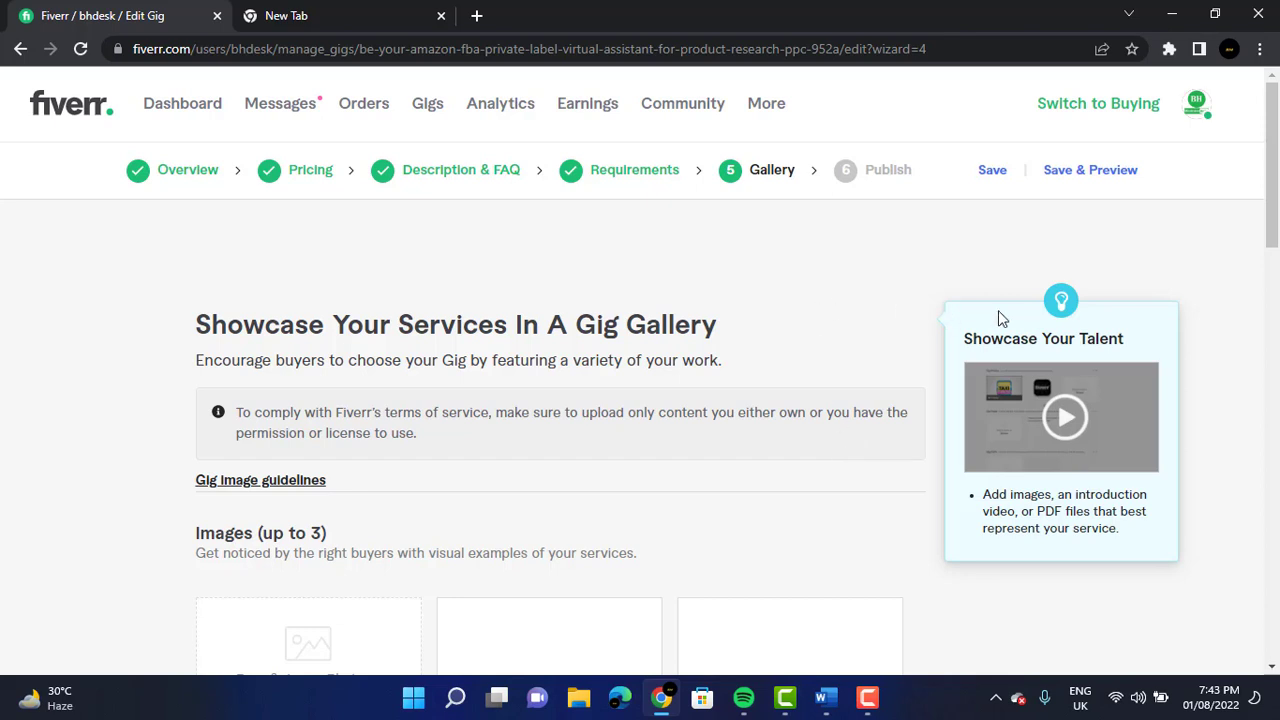
Step: Scroll down the Gallery step past the two Amazon virtual assistant images in the image slots
left_click_drag(1270, 228, 1270, 272)
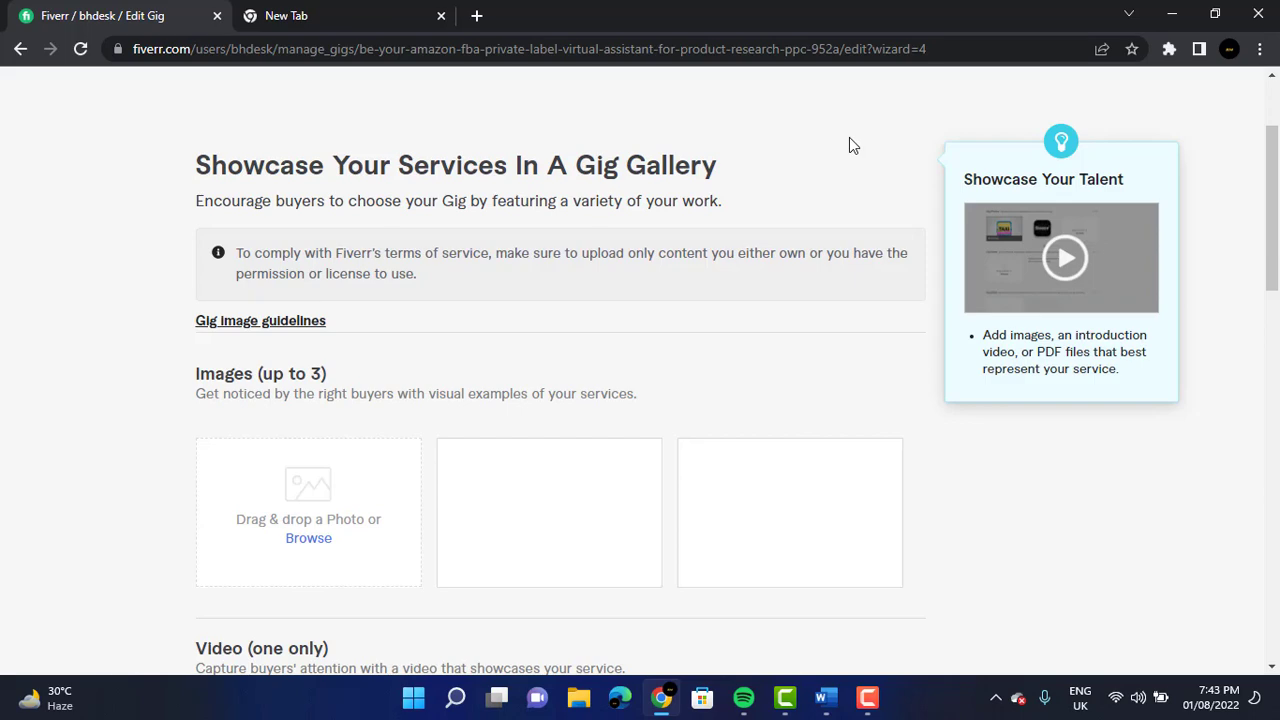
scroll(1155, 236, "down", 1)
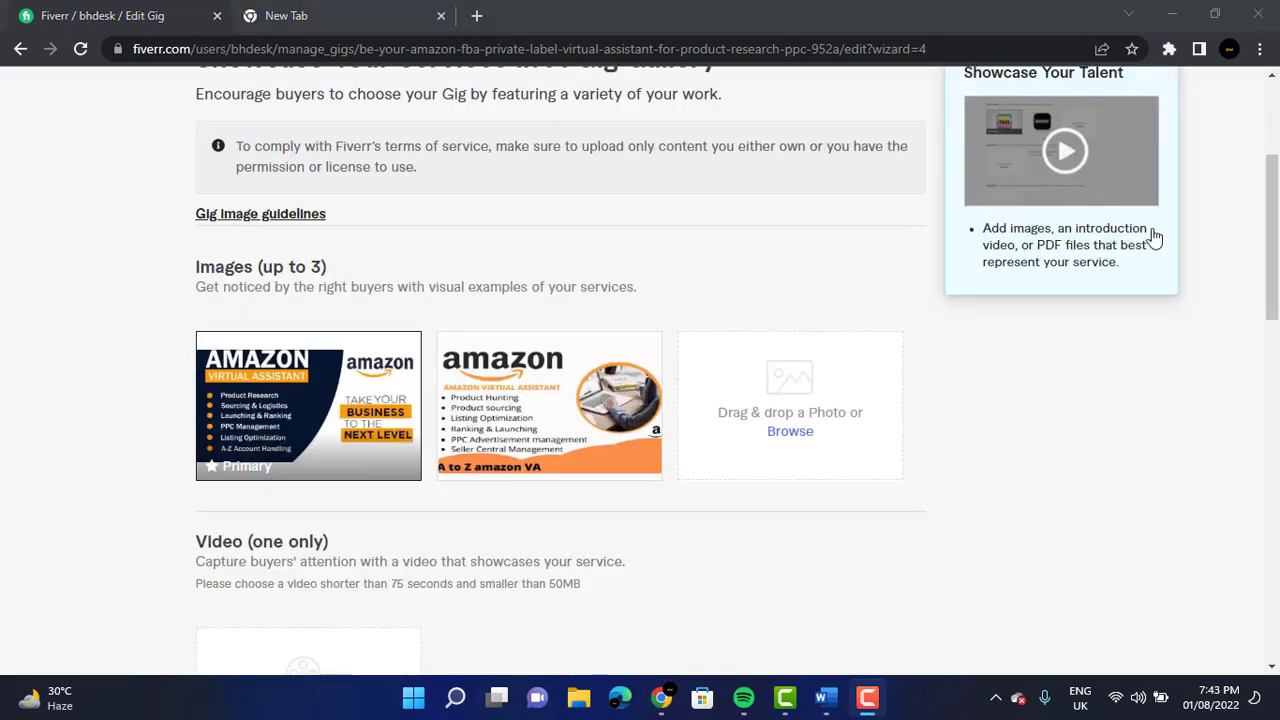
left_click_drag(1270, 309, 1268, 414)
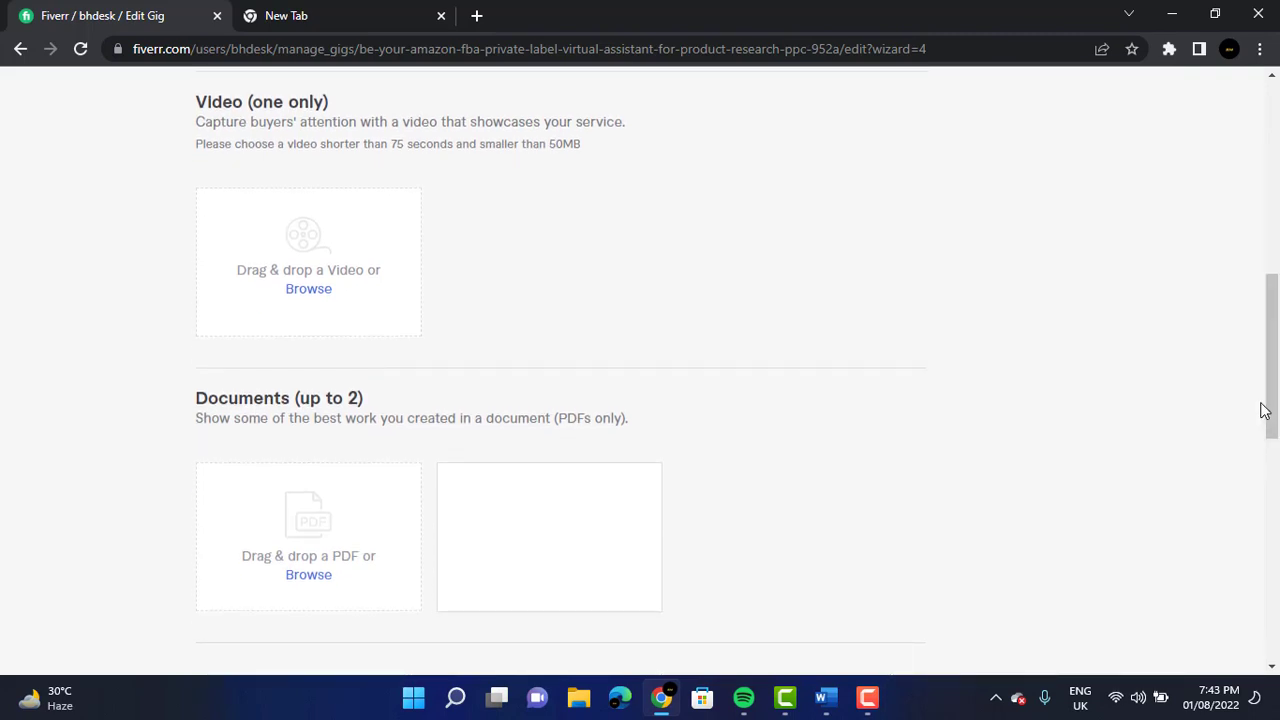
left_click_drag(1266, 400, 1266, 465)
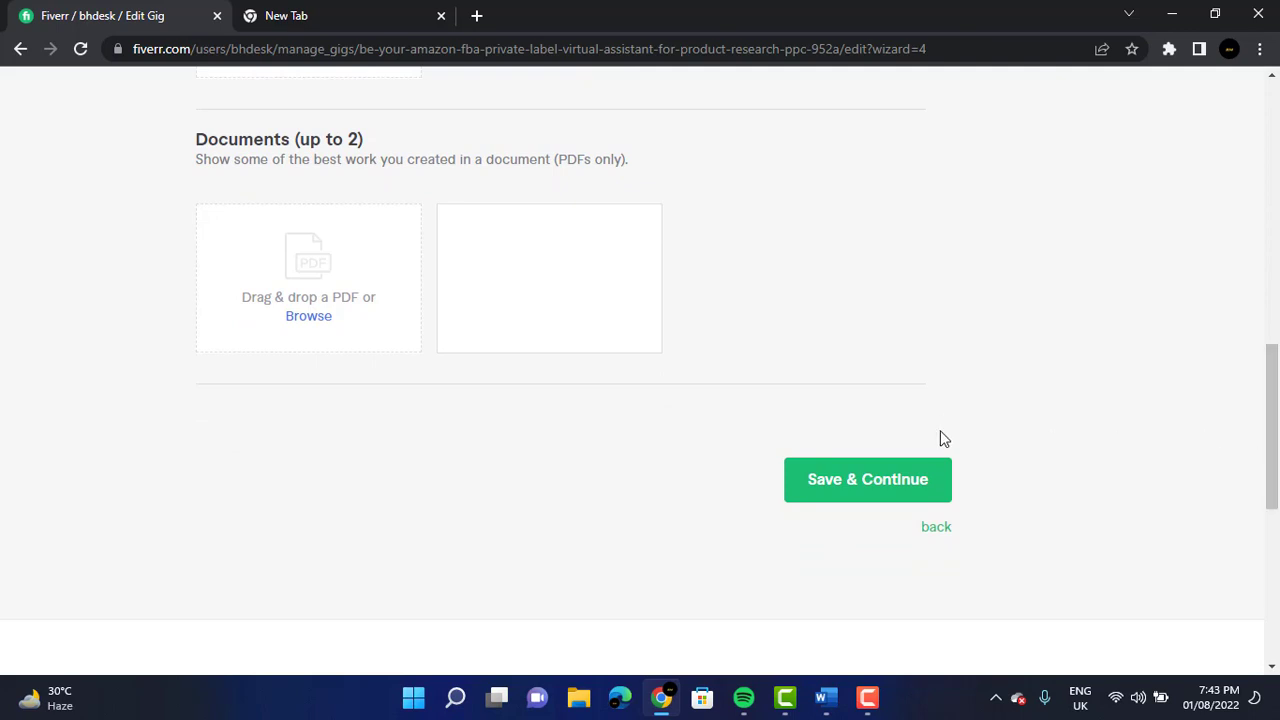
Step: Save the gallery with its two Amazon virtual assistant images and continue to Publish
left_click(890, 477)
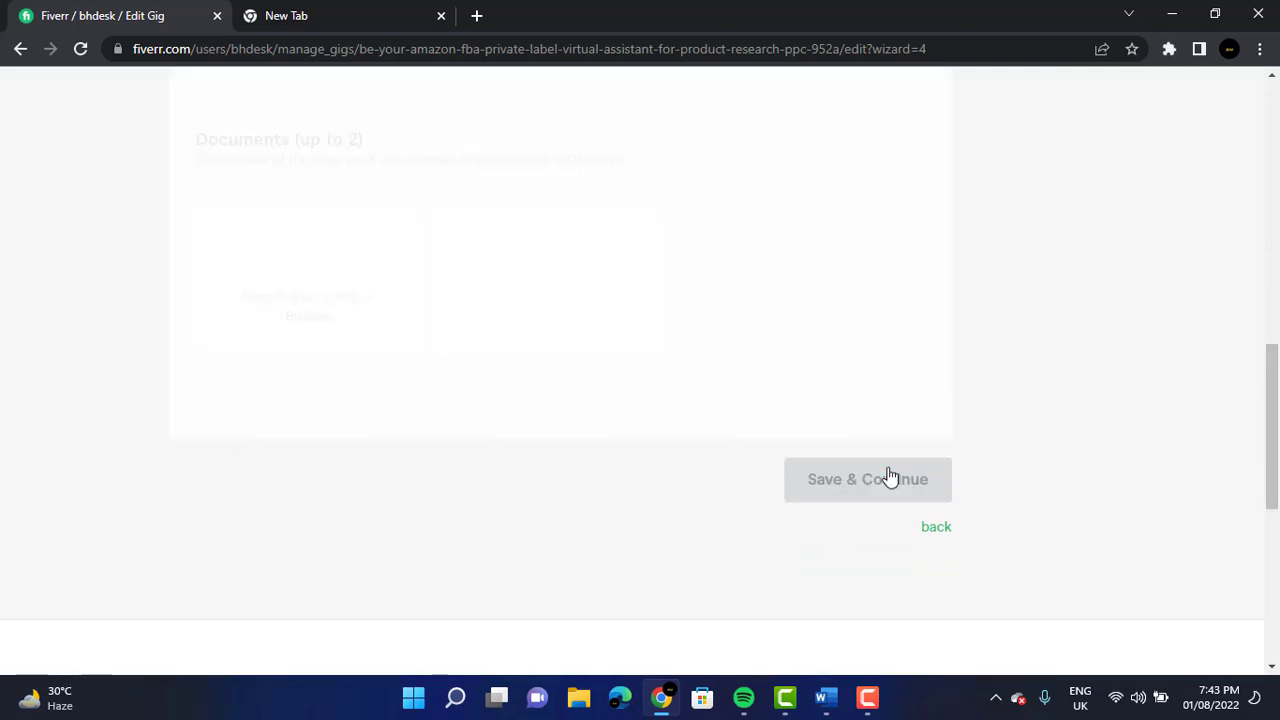